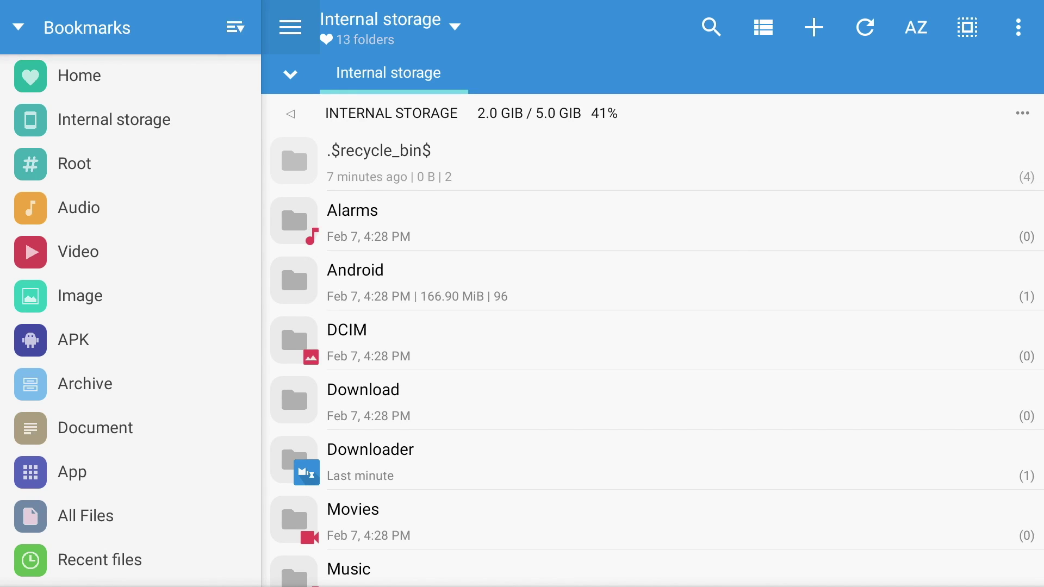
Select the Internal storage bookmark and browse down its file list to the DCIM folder.
{"action": "key", "text": "Tab"}
{"action": "key", "text": "Down"}
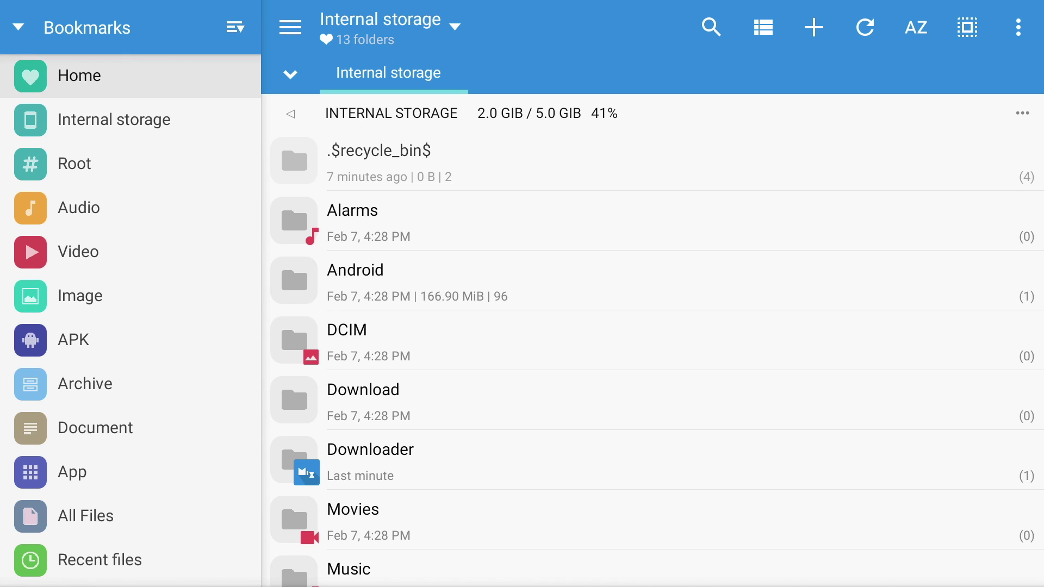
{"action": "key", "text": "Down"}
{"action": "key", "text": "Return"}
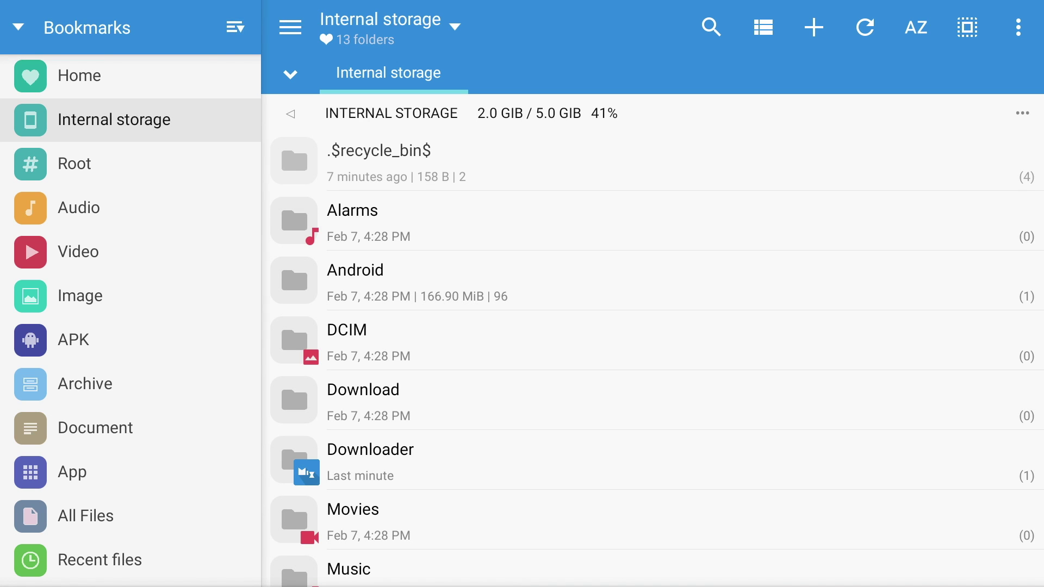
{"action": "key", "text": "Tab"}
{"action": "key", "text": "Down"}
{"action": "key", "text": "Down"}
{"action": "key", "text": "Down"}
{"action": "key", "text": "Tab"}
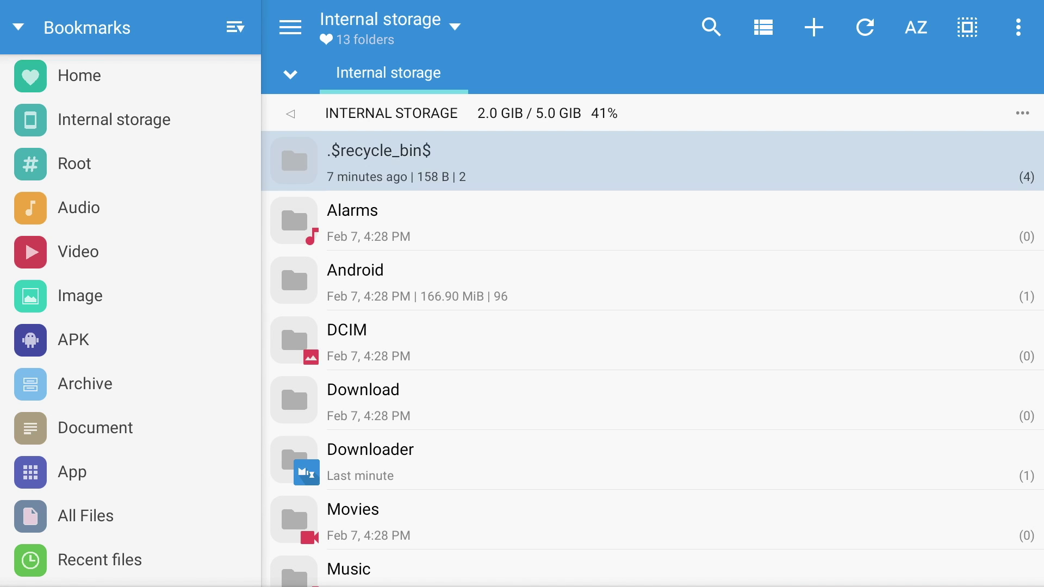
{"action": "key", "text": "Down"}
{"action": "key", "text": "Down"}
{"action": "key", "text": "Down"}
{"action": "key", "text": "Down"}
{"action": "key", "text": "Down"}
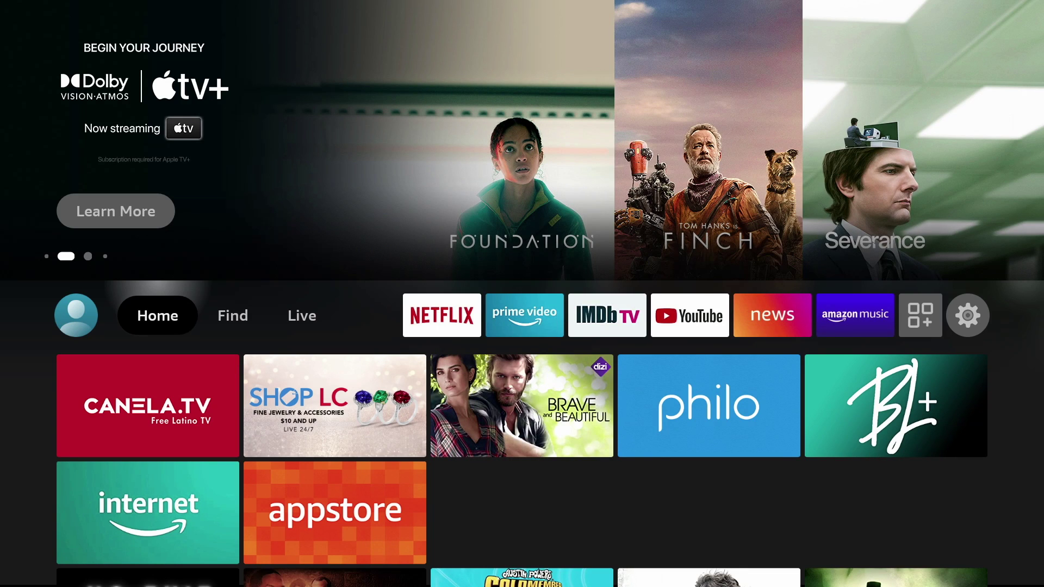
Search from the Find section for 'Downlo' to bring up the Downloader app.
{"action": "key", "text": "Right"}
{"action": "key", "text": "Down"}
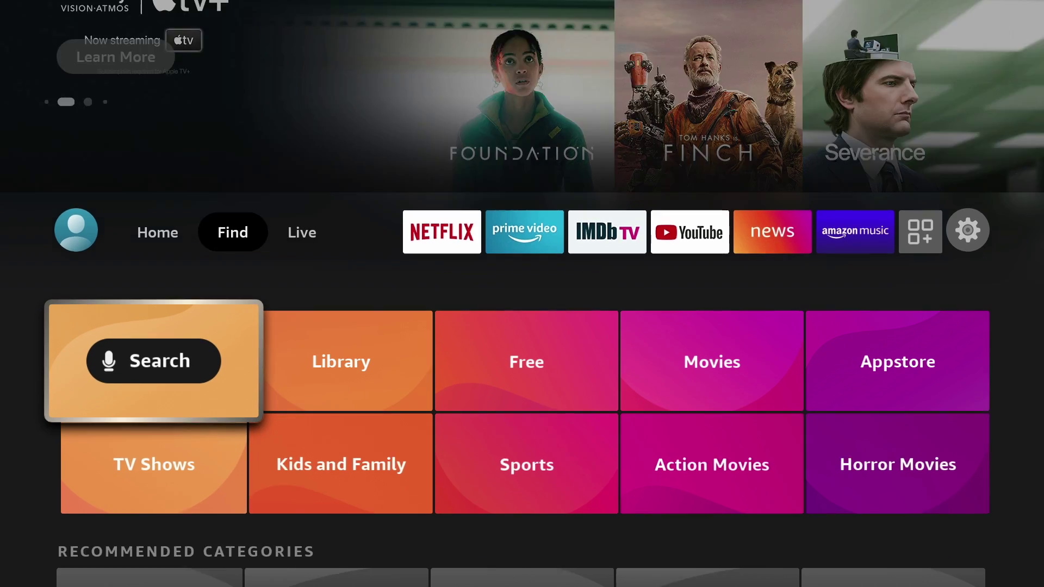
{"action": "key", "text": "Return"}
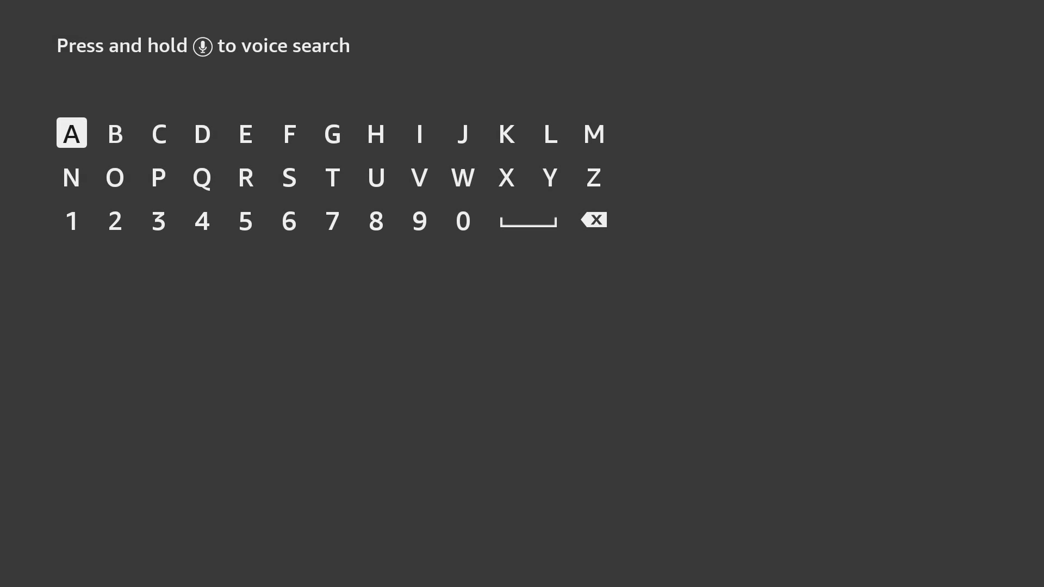
{"action": "key", "text": "Right"}
{"action": "key", "text": "Right"}
{"action": "key", "text": "Right"}
{"action": "type", "text": "Downlo"}
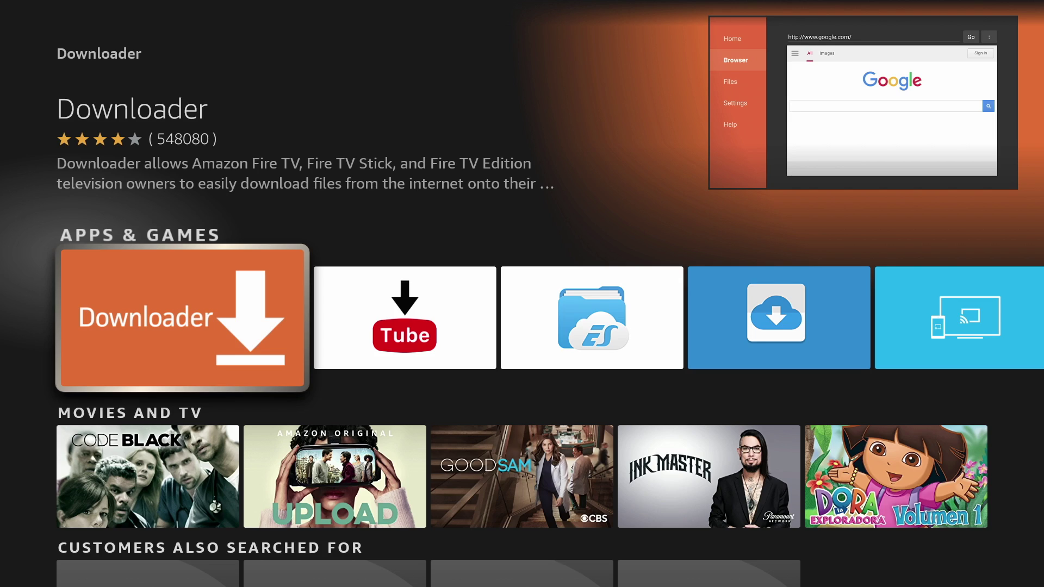
Download Downloader from its Appstore details page and launch it once installed.
{"action": "key", "text": "Return"}
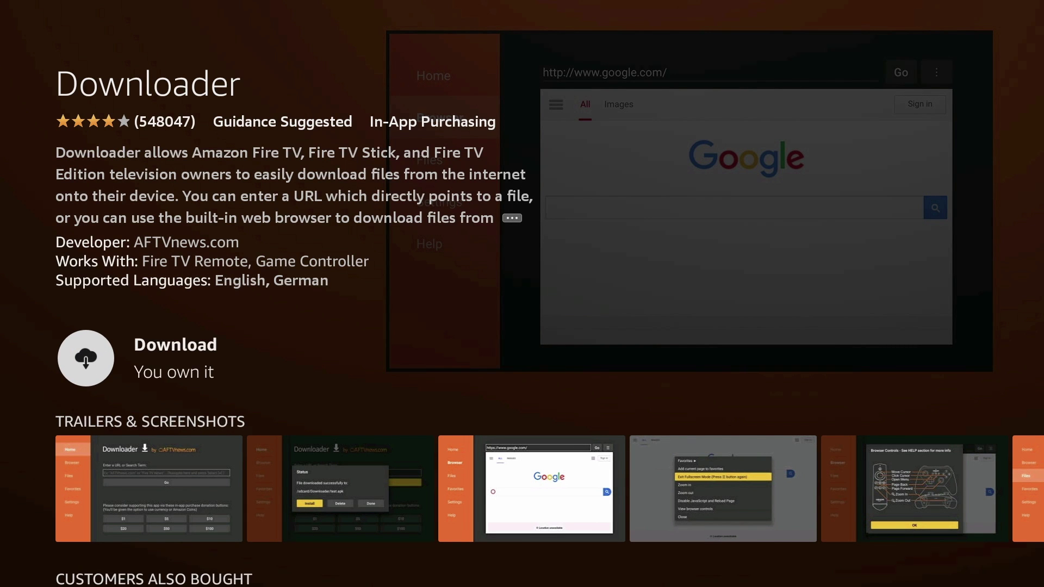
{"action": "key", "text": "Return"}
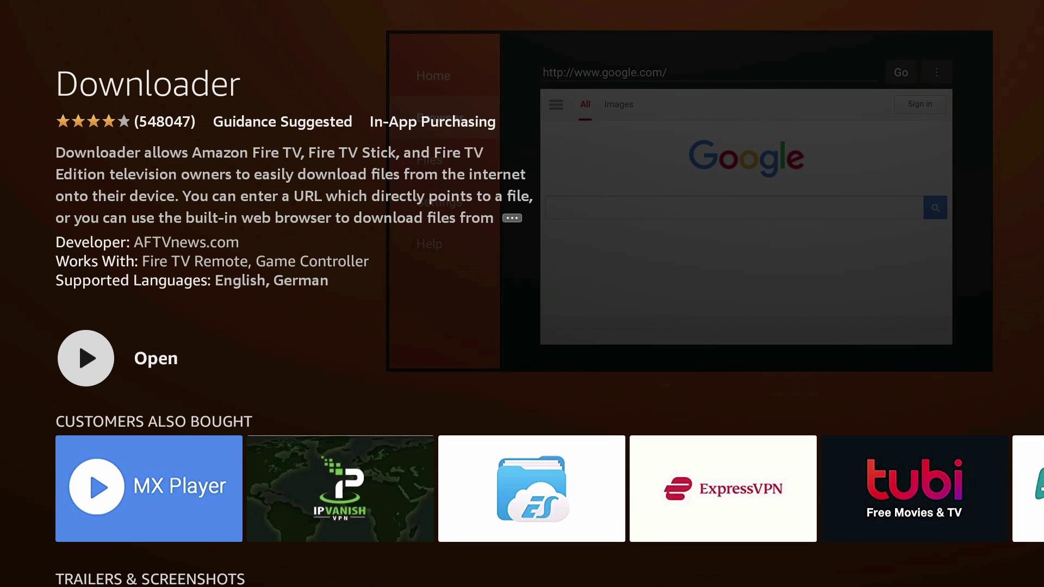
{"action": "key", "text": "Return"}
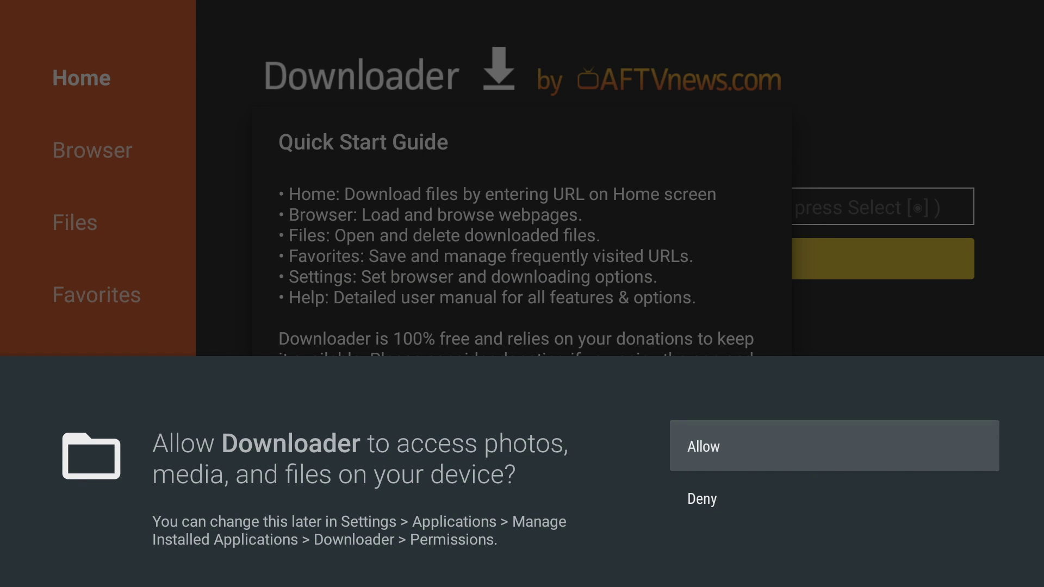
Allow Downloader file access, dismiss the quick start guide, and select the URL field.
{"action": "key", "text": "Return"}
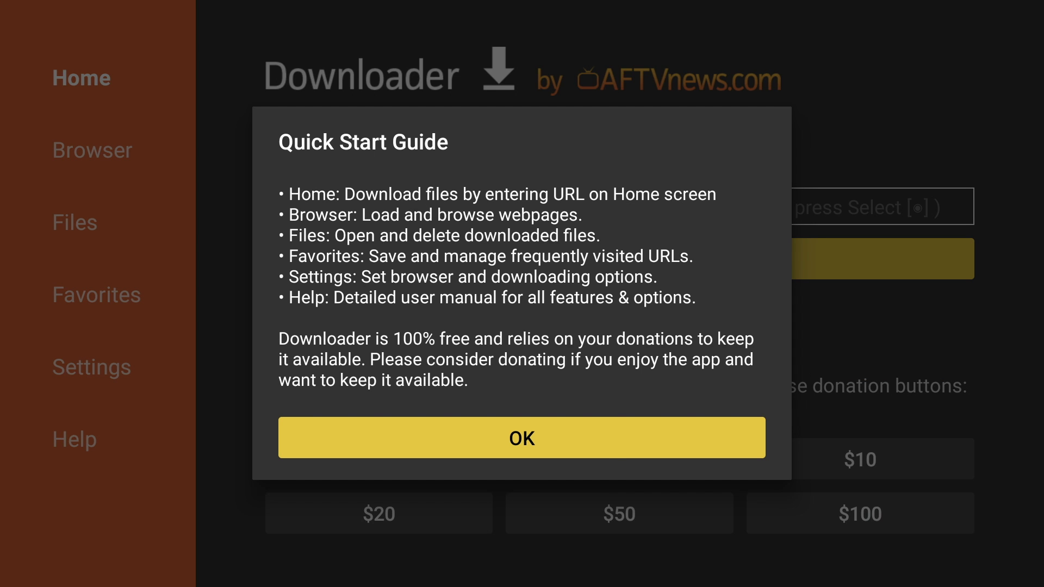
{"action": "key", "text": "Return"}
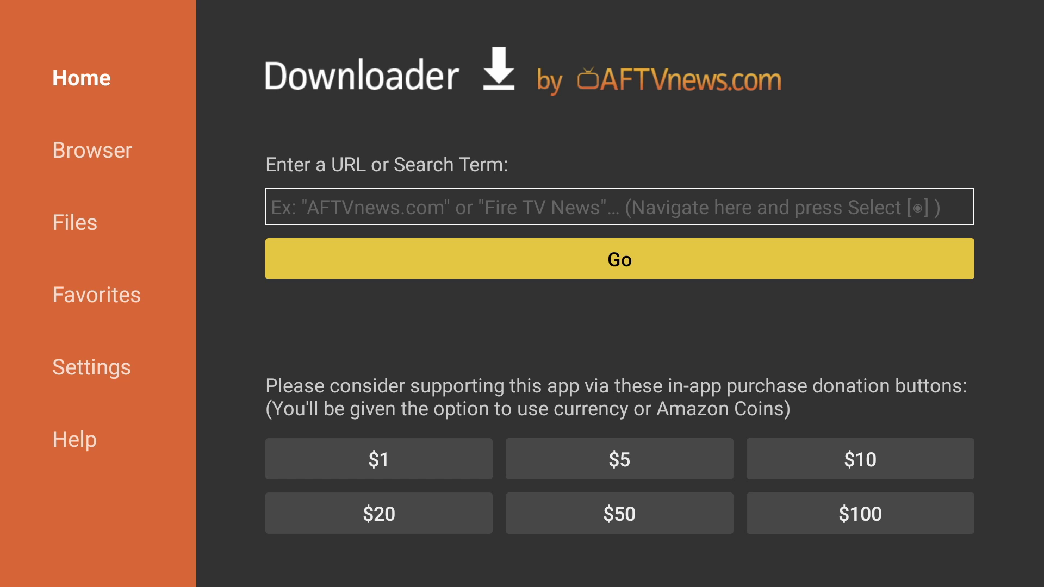
{"action": "key", "text": "Up"}
{"action": "key", "text": "Return"}
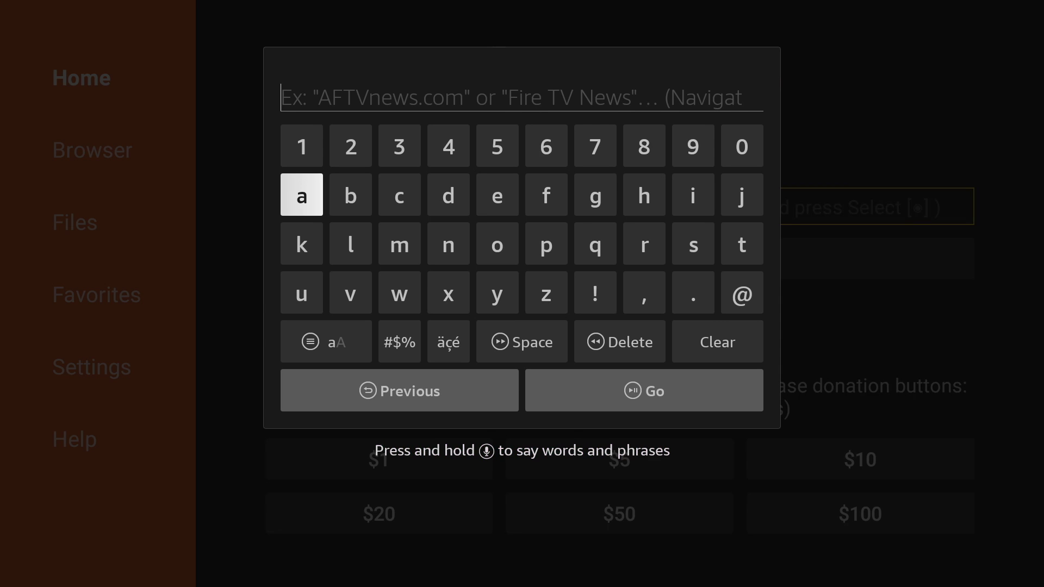
Spell out the address bit.ly/mixapk on the on-screen keyboard.
{"action": "key", "text": "Right"}
{"action": "key", "text": "Return"}
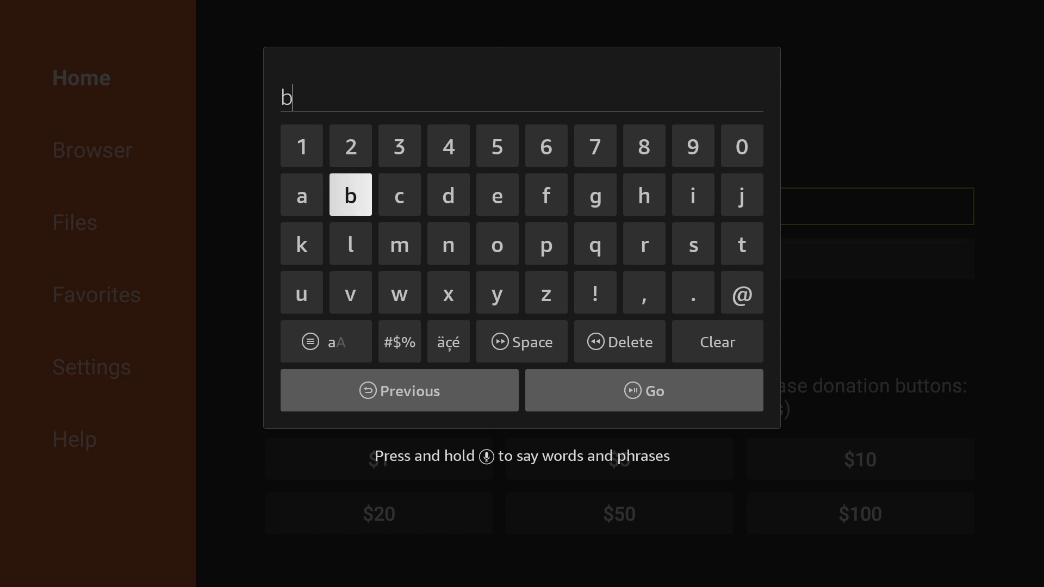
{"action": "key", "text": "Left"}
{"action": "key", "text": "Left"}
{"action": "key", "text": "Left"}
{"action": "key", "text": "Return"}
{"action": "key", "text": "Down"}
{"action": "key", "text": "Right"}
{"action": "key", "text": "Return"}
{"action": "key", "text": "Down"}
{"action": "key", "text": "Left"}
{"action": "key", "text": "Return"}
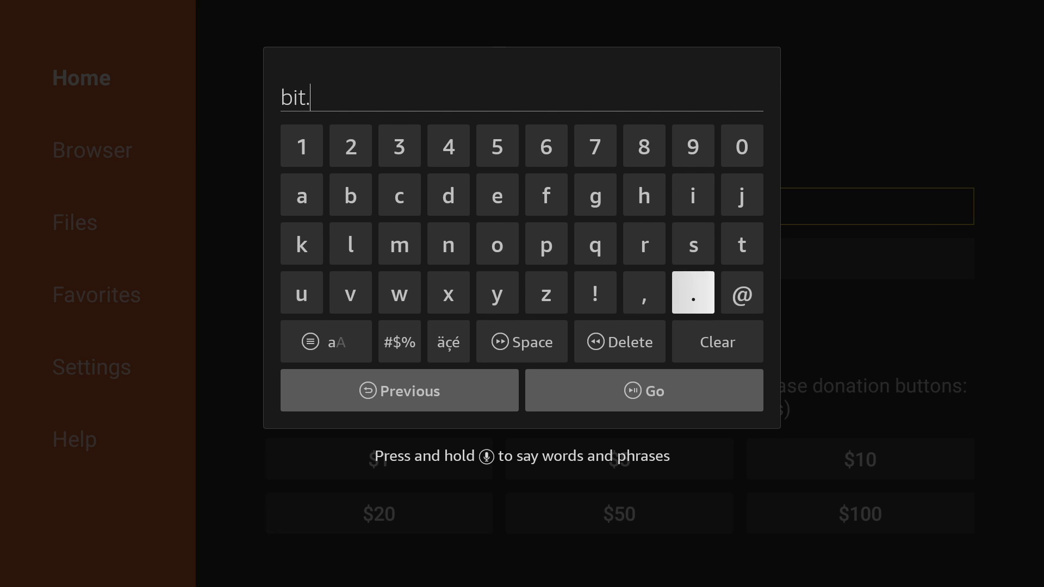
{"action": "key", "text": "Right"}
{"action": "key", "text": "Right"}
{"action": "key", "text": "Up"}
{"action": "key", "text": "Right"}
{"action": "key", "text": "Return"}
{"action": "key", "text": "Right"}
{"action": "key", "text": "Right"}
{"action": "key", "text": "Right"}
{"action": "key", "text": "Down"}
{"action": "key", "text": "Return"}
{"action": "key", "text": "Down"}
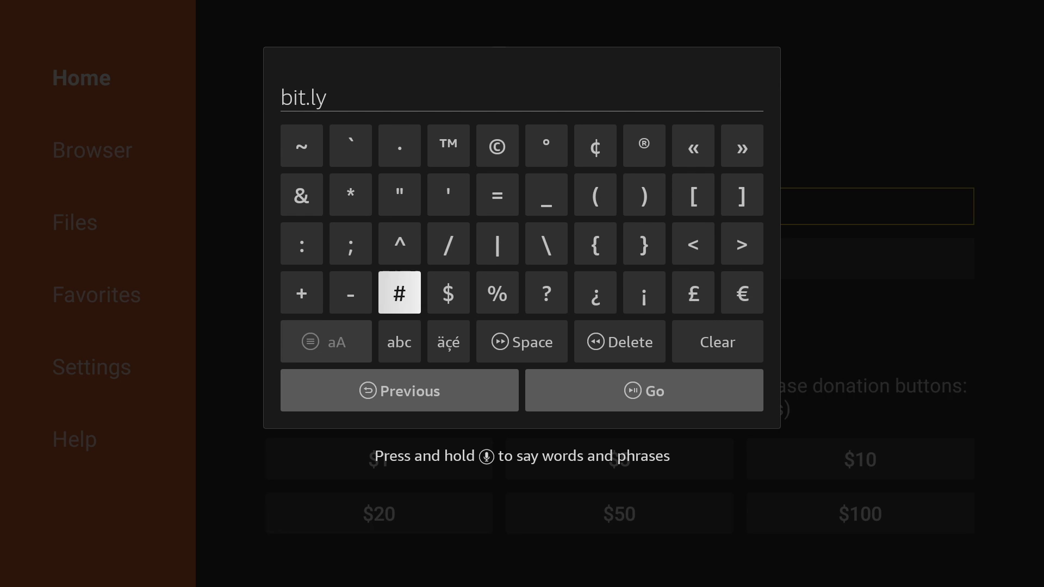
{"action": "key", "text": "Up"}
{"action": "key", "text": "Right"}
{"action": "key", "text": "Return"}
{"action": "key", "text": "Down"}
{"action": "key", "text": "Down"}
{"action": "key", "text": "Left"}
{"action": "key", "text": "Return"}
{"action": "key", "text": "Up"}
{"action": "key", "text": "Up"}
{"action": "key", "text": "Return"}
{"action": "key", "text": "Left"}
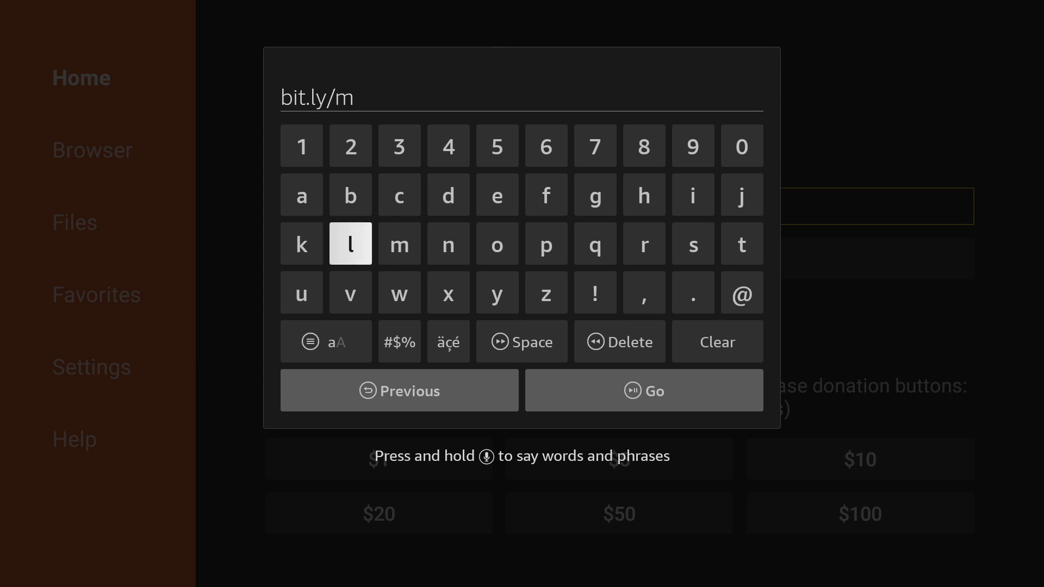
{"action": "key", "text": "Left"}
{"action": "key", "text": "Left"}
{"action": "key", "text": "Up"}
{"action": "key", "text": "Left"}
{"action": "key", "text": "Return"}
{"action": "key", "text": "Down"}
{"action": "key", "text": "Right"}
{"action": "key", "text": "Right"}
{"action": "key", "text": "Right"}
{"action": "key", "text": "Down"}
{"action": "key", "text": "Return"}
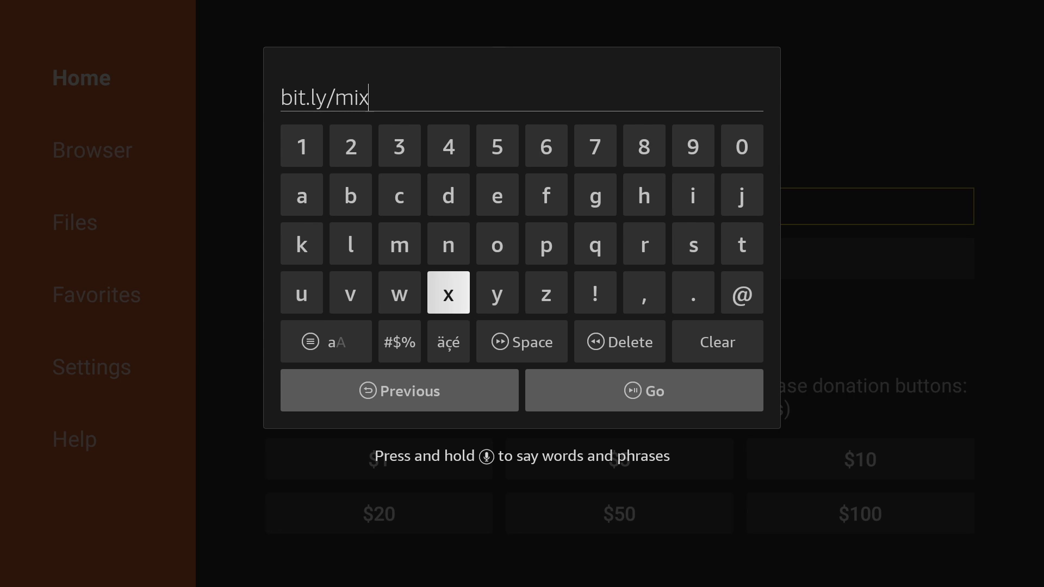
{"action": "key", "text": "Up"}
{"action": "key", "text": "Up"}
{"action": "key", "text": "Left"}
{"action": "key", "text": "Left"}
{"action": "key", "text": "Left"}
{"action": "key", "text": "Return"}
{"action": "key", "text": "Down"}
{"action": "key", "text": "Right"}
{"action": "key", "text": "Right"}
{"action": "key", "text": "Right"}
{"action": "key", "text": "Return"}
{"action": "key", "text": "Left"}
{"action": "key", "text": "Left"}
{"action": "key", "text": "Left"}
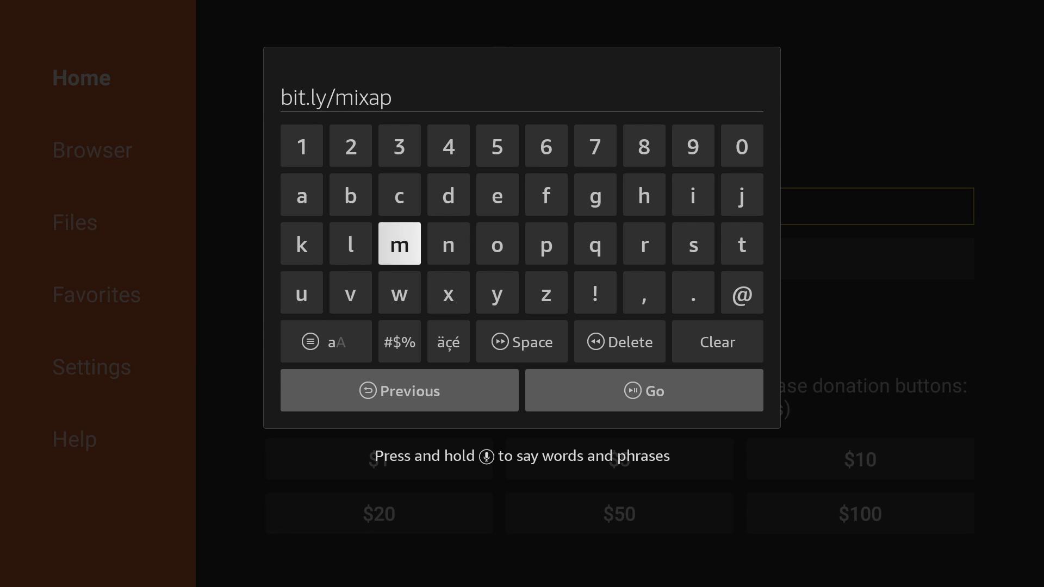
{"action": "key", "text": "Left"}
{"action": "key", "text": "Left"}
{"action": "key", "text": "Return"}
{"action": "key", "text": "Down"}
{"action": "key", "text": "Down"}
{"action": "key", "text": "Right"}
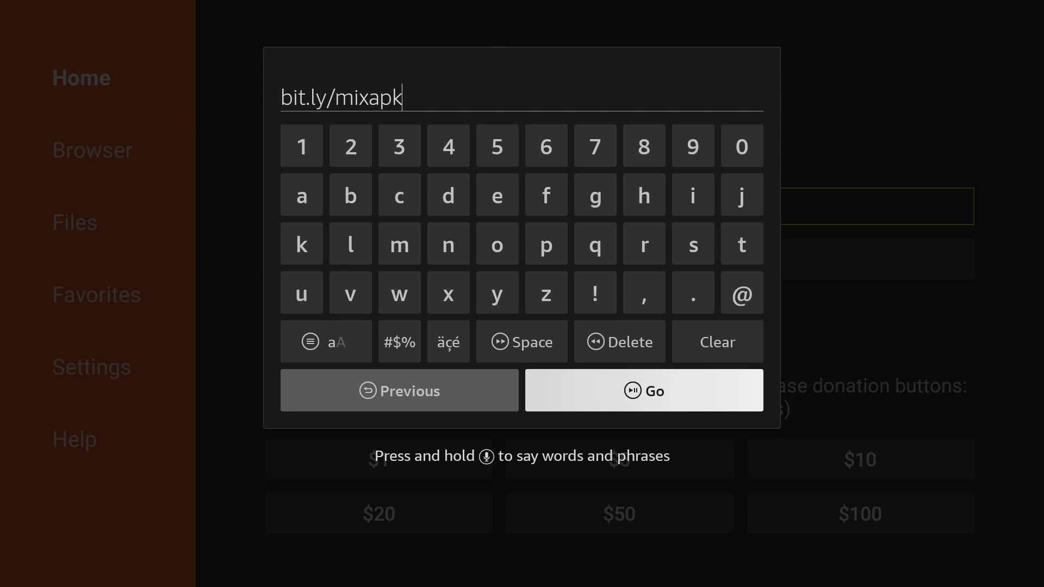
Load bit.ly/mixapk, download the MiXplorer 6.58.4 APK, and start installing it.
{"action": "key", "text": "Return"}
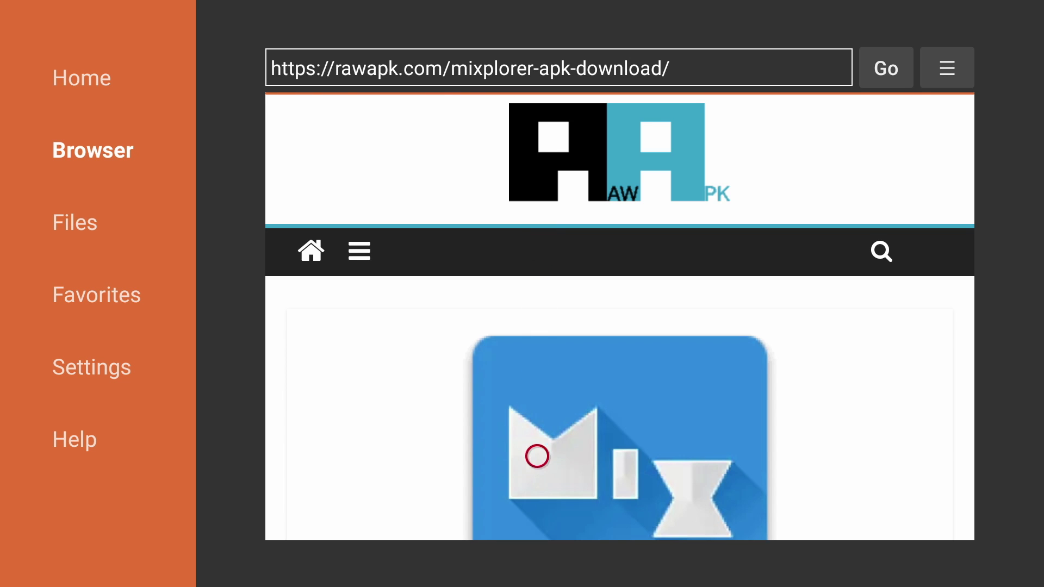
{"action": "scroll", "coordinate": [537, 518], "scroll_direction": "down", "scroll_amount": 5}
{"action": "scroll", "coordinate": [537, 519], "scroll_direction": "down", "scroll_amount": 7}
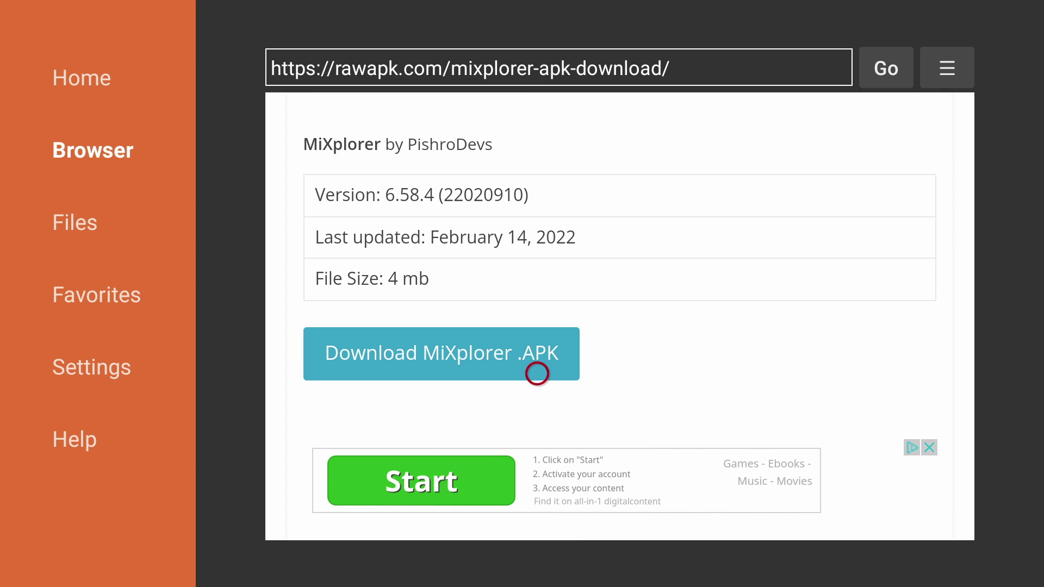
{"action": "left_click", "coordinate": [537, 374]}
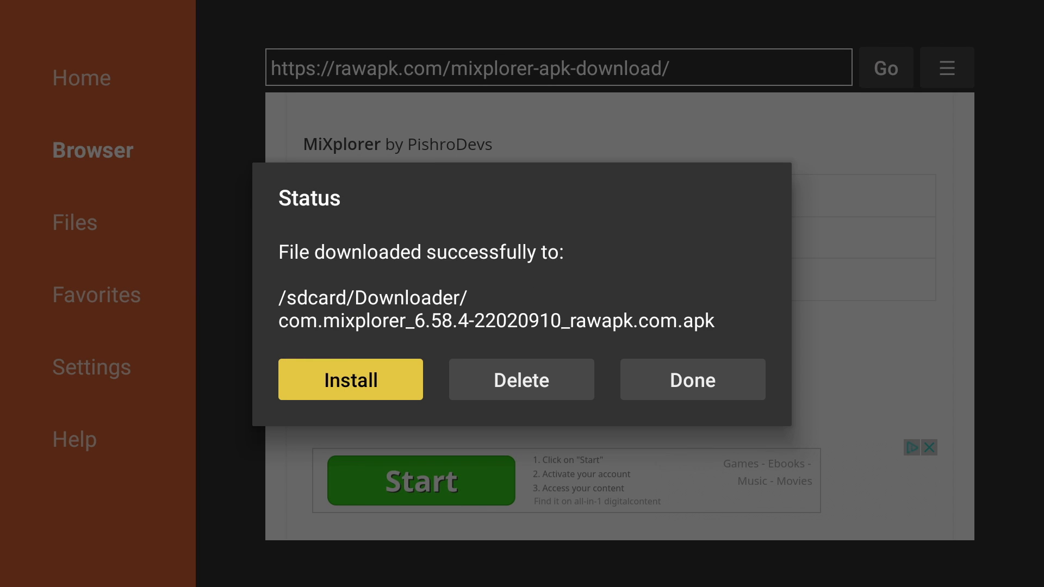
{"action": "key", "text": "Return"}
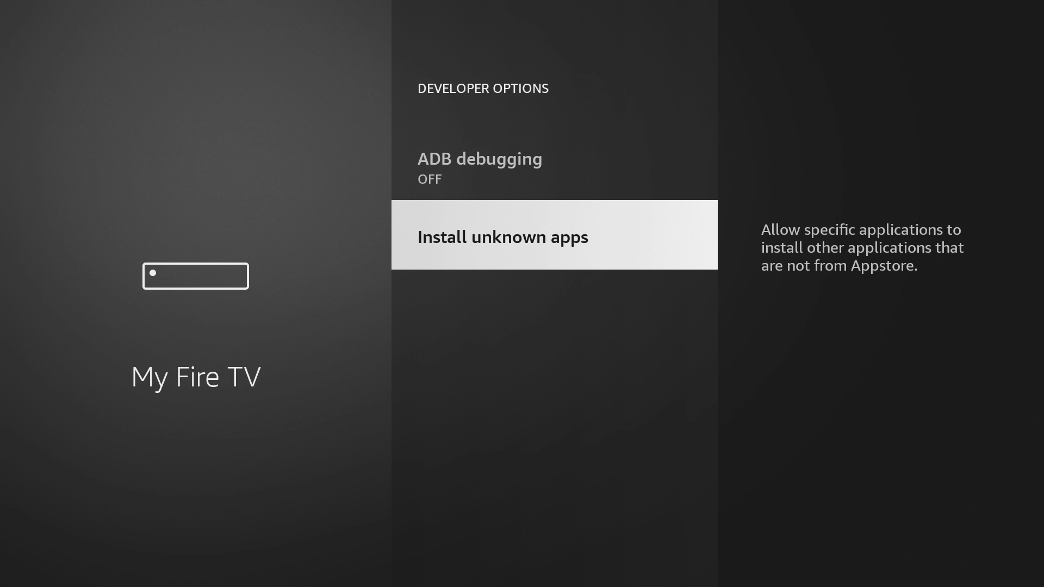
Switch Downloader to ON under Install unknown apps and go back.
{"action": "key", "text": "Return"}
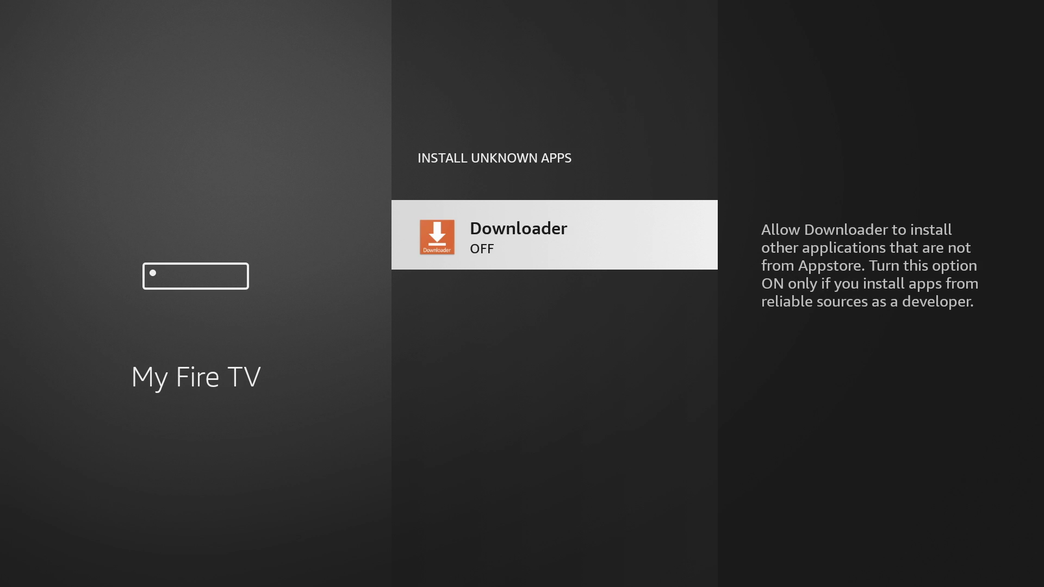
{"action": "key", "text": "Return"}
{"action": "key", "text": "Escape"}
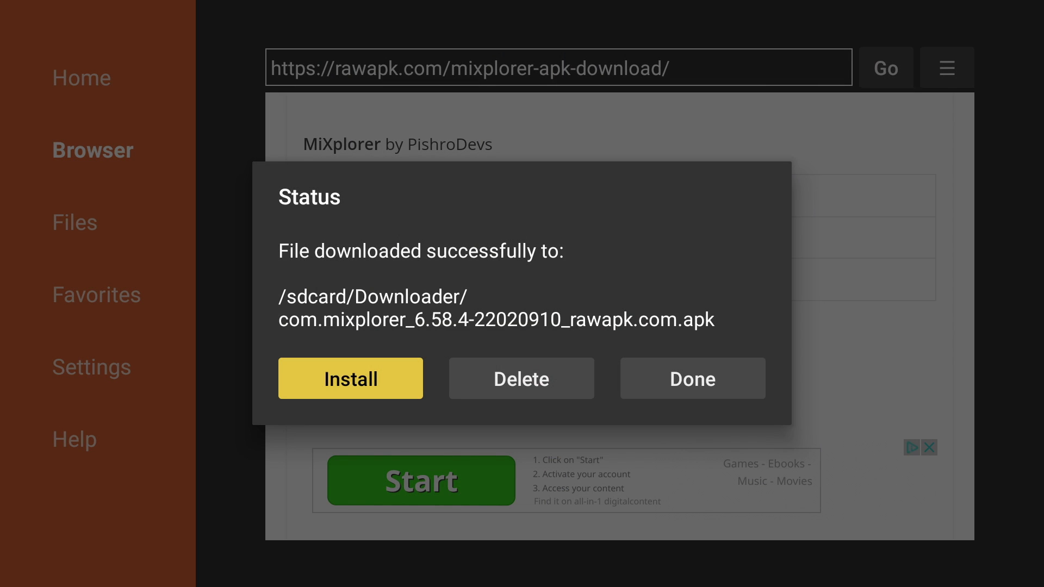
Install MiXplorer from the downloaded APK and close the installer when done.
{"action": "key", "text": "Return"}
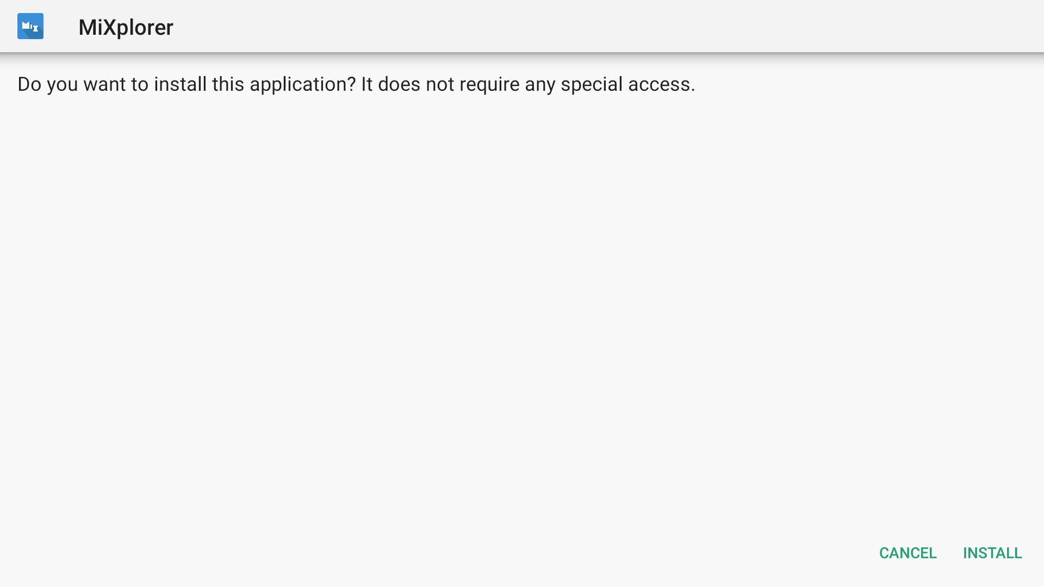
{"action": "key", "text": "Right"}
{"action": "key", "text": "Return"}
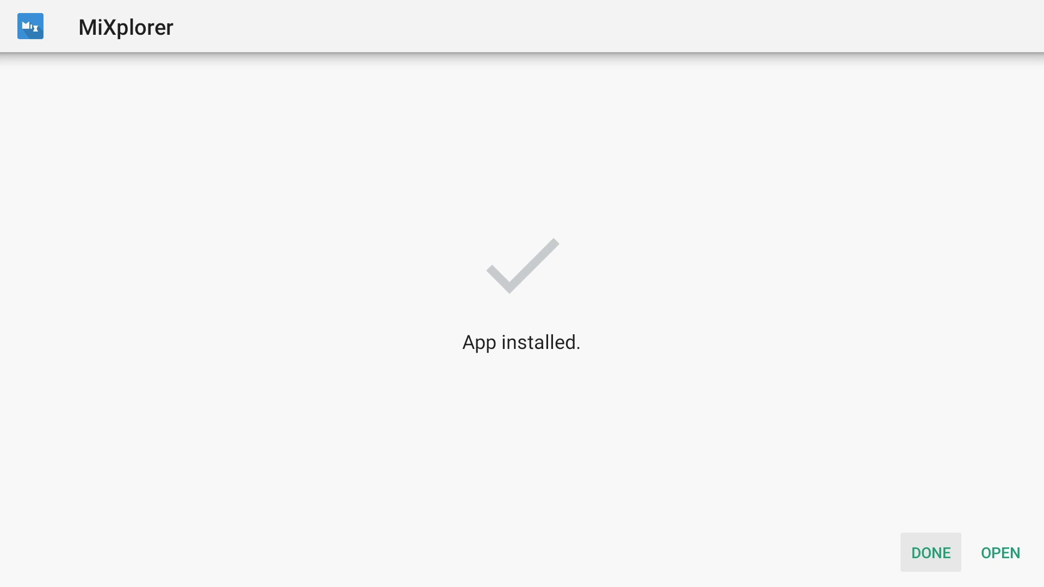
{"action": "key", "text": "Return"}
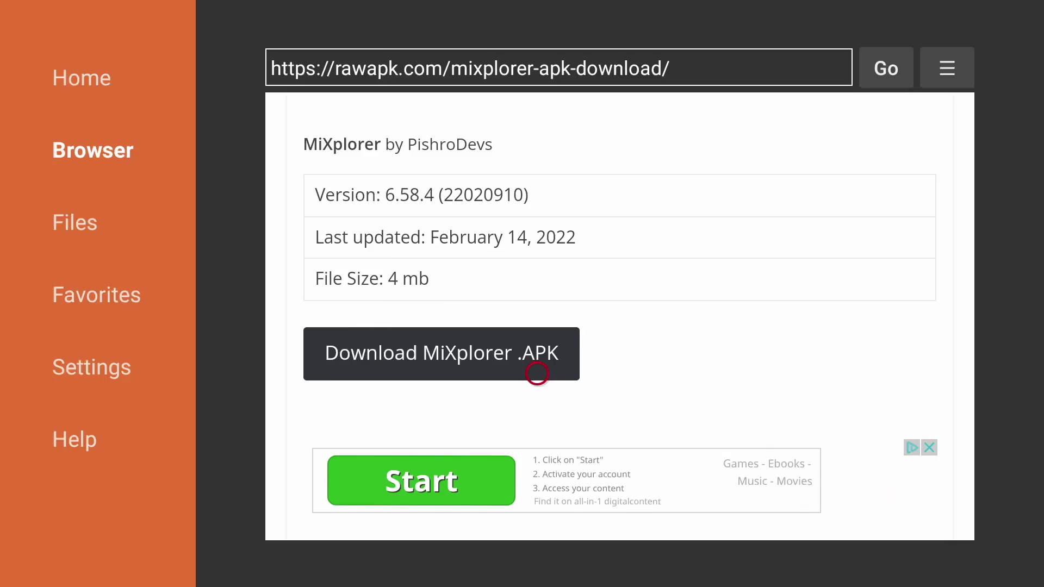
Dismiss the download status without deleting, then open Your Apps & Channels from home.
{"action": "key", "text": "Right"}
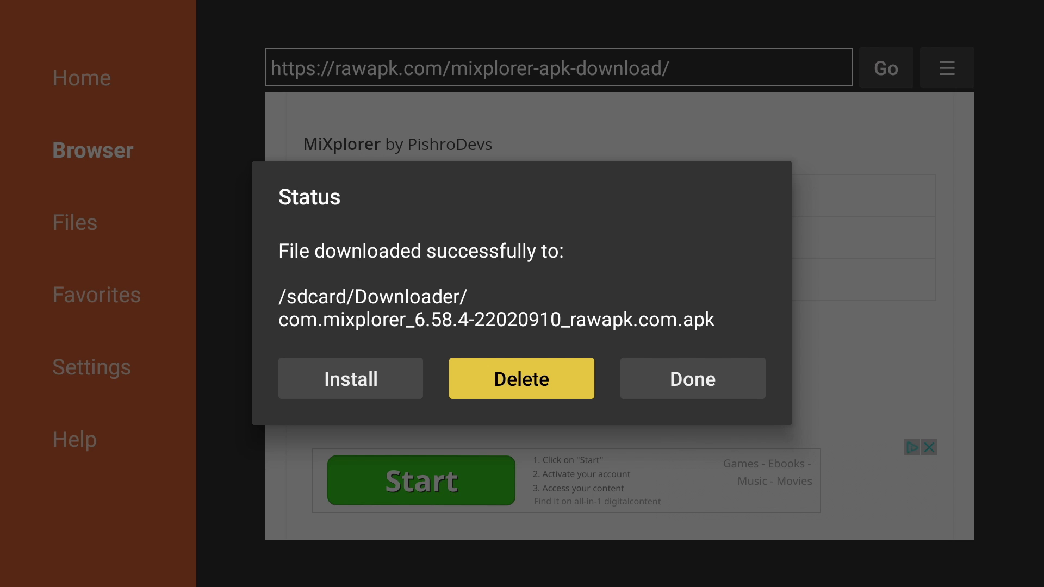
{"action": "key", "text": "Right"}
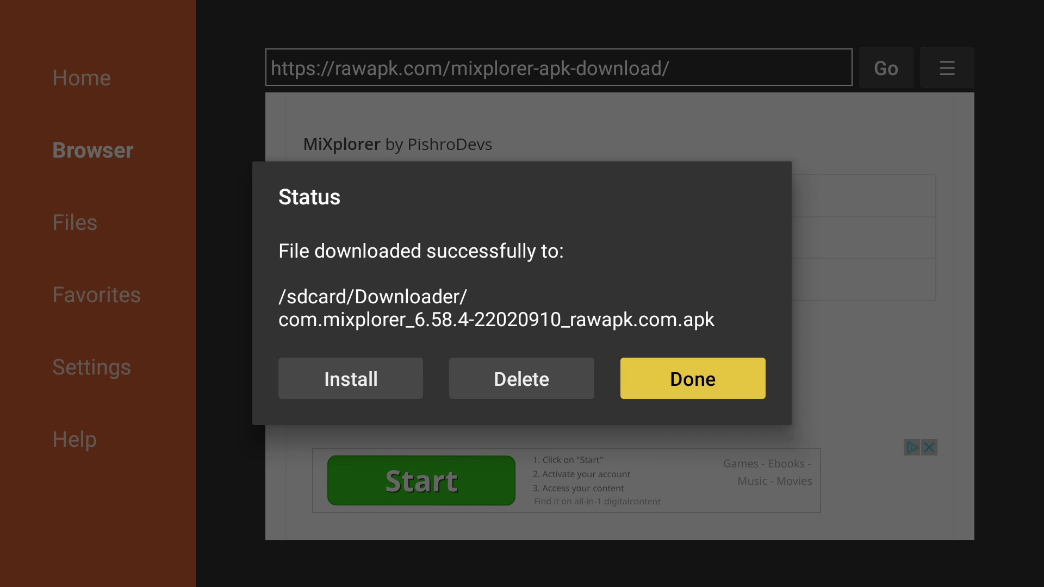
{"action": "key", "text": "Return"}
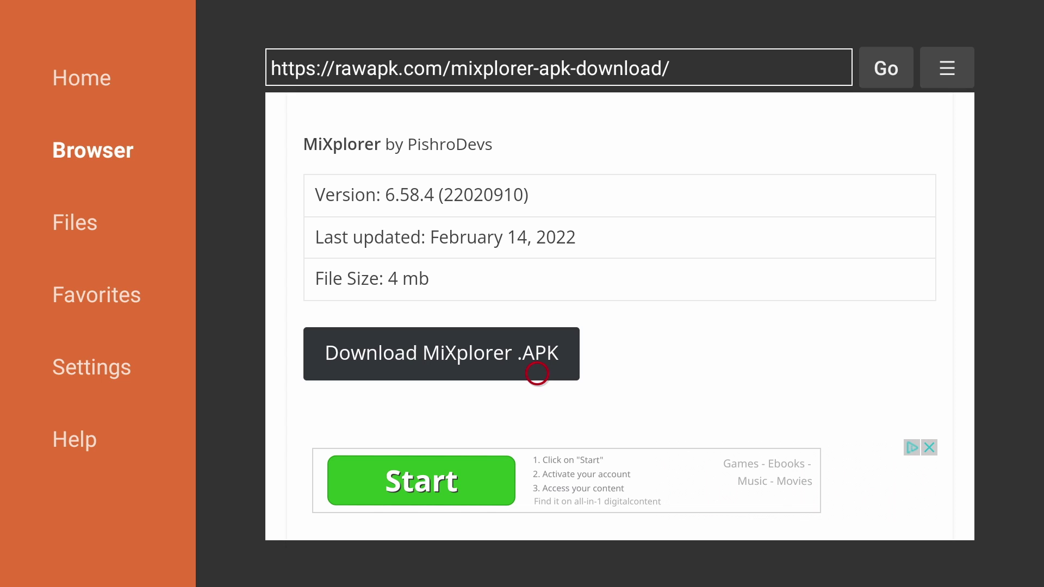
{"action": "key", "text": "Home"}
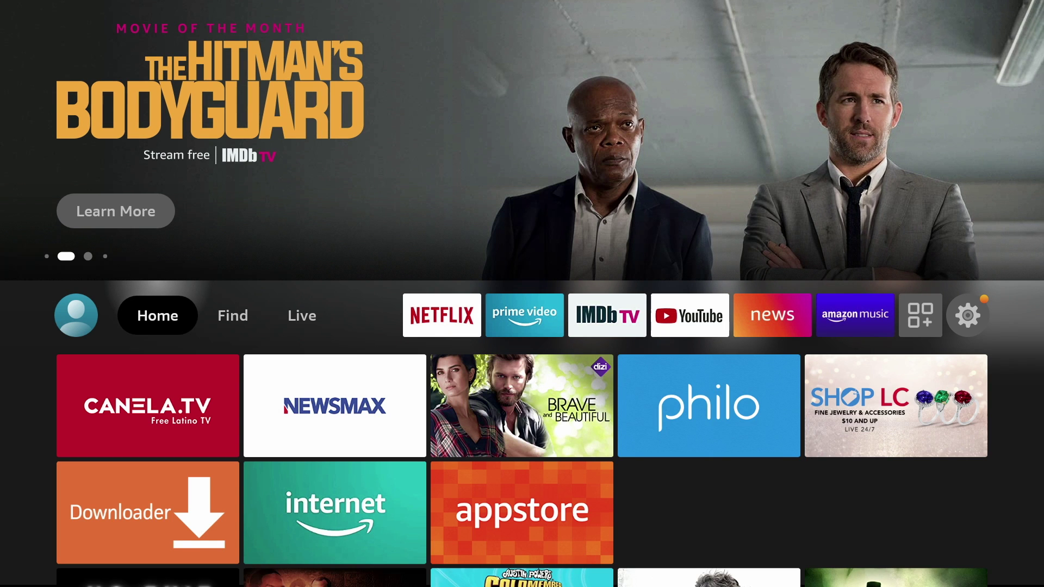
{"action": "key", "text": "Right"}
{"action": "key", "text": "Right"}
{"action": "key", "text": "Right"}
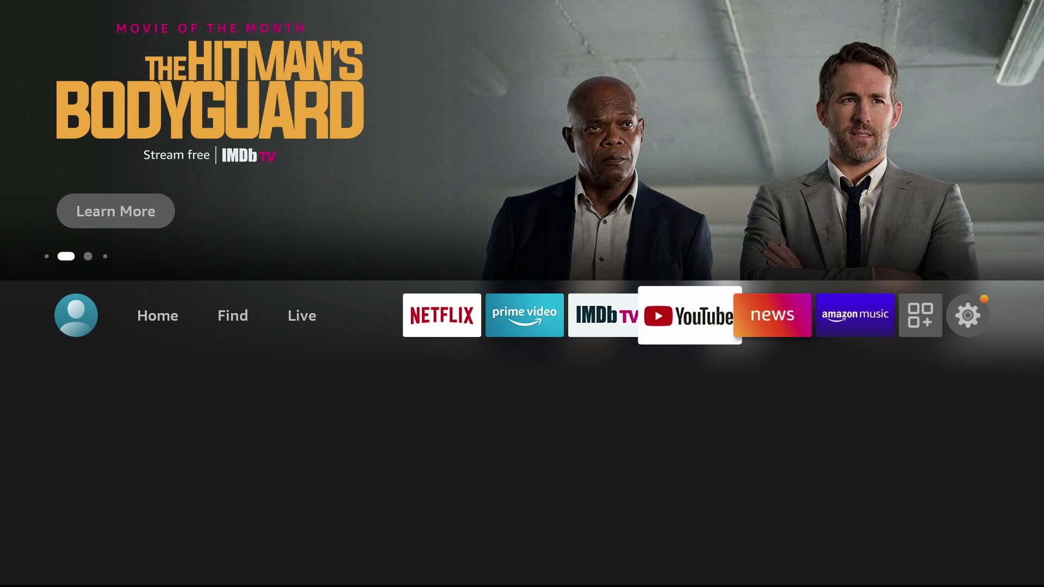
{"action": "key", "text": "Right"}
{"action": "key", "text": "Return"}
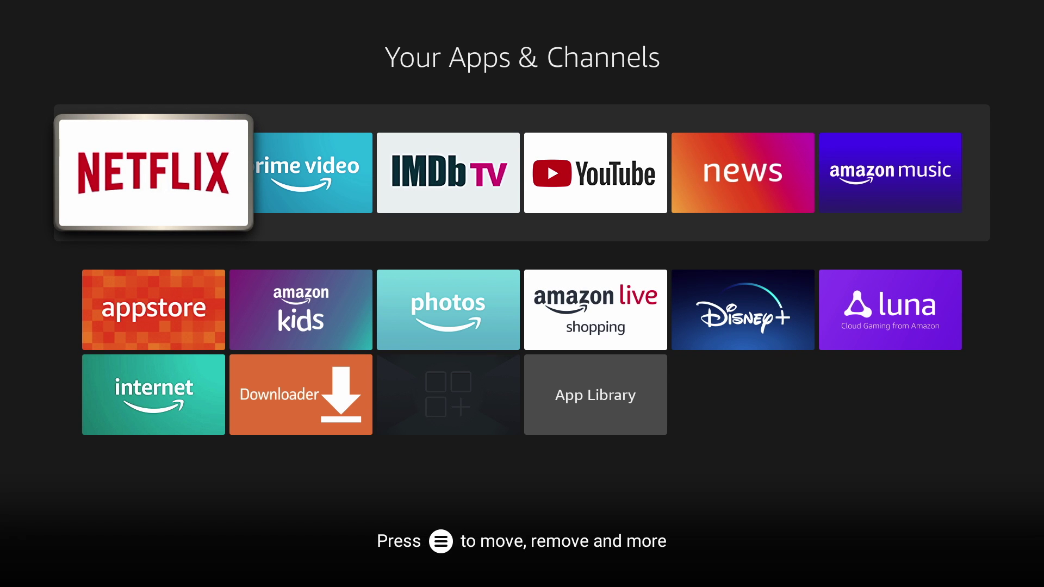
{"action": "key", "text": "Down"}
{"action": "key", "text": "Down"}
{"action": "key", "text": "Right"}
{"action": "key", "text": "Right"}
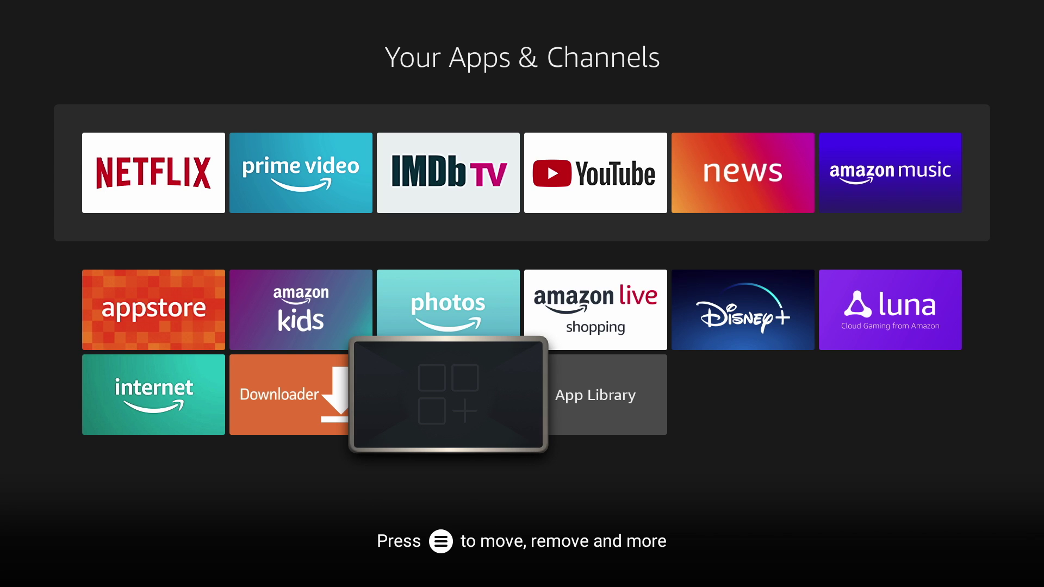
{"action": "key", "text": "Left"}
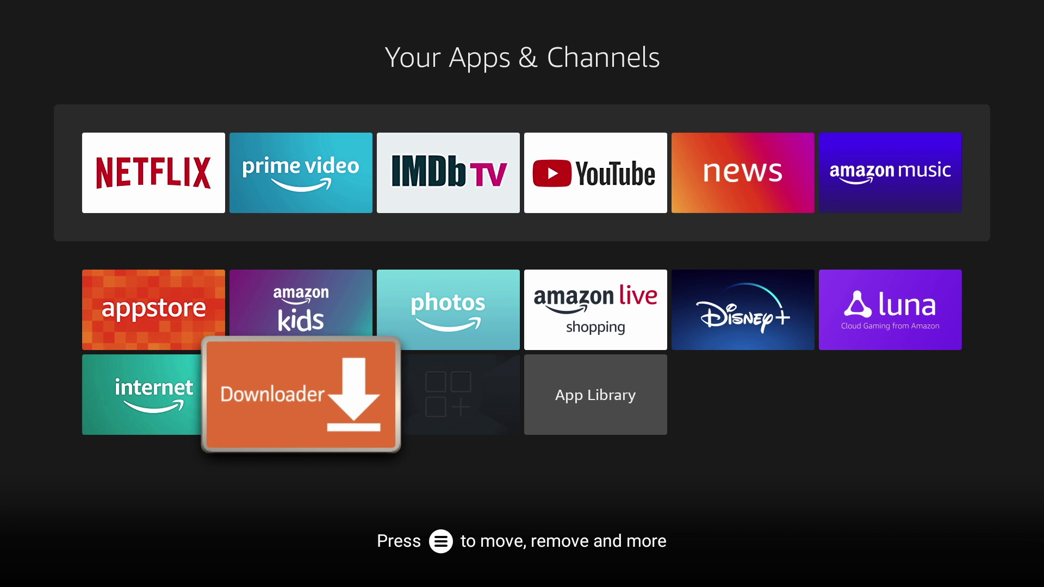
{"action": "key", "text": "Menu"}
{"action": "key", "text": "Down"}
{"action": "key", "text": "Down"}
{"action": "key", "text": "Down"}
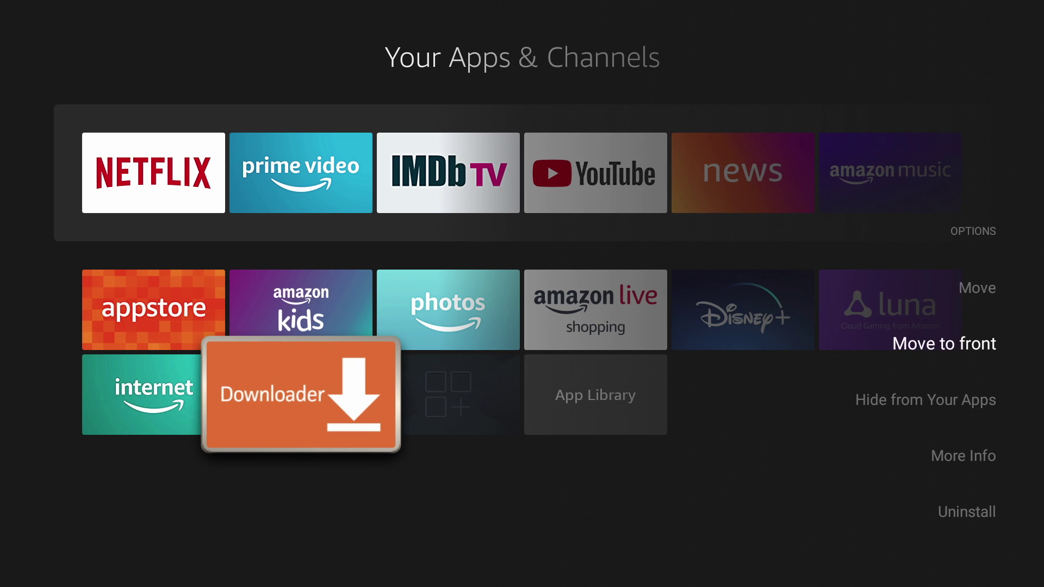
{"action": "key", "text": "Escape"}
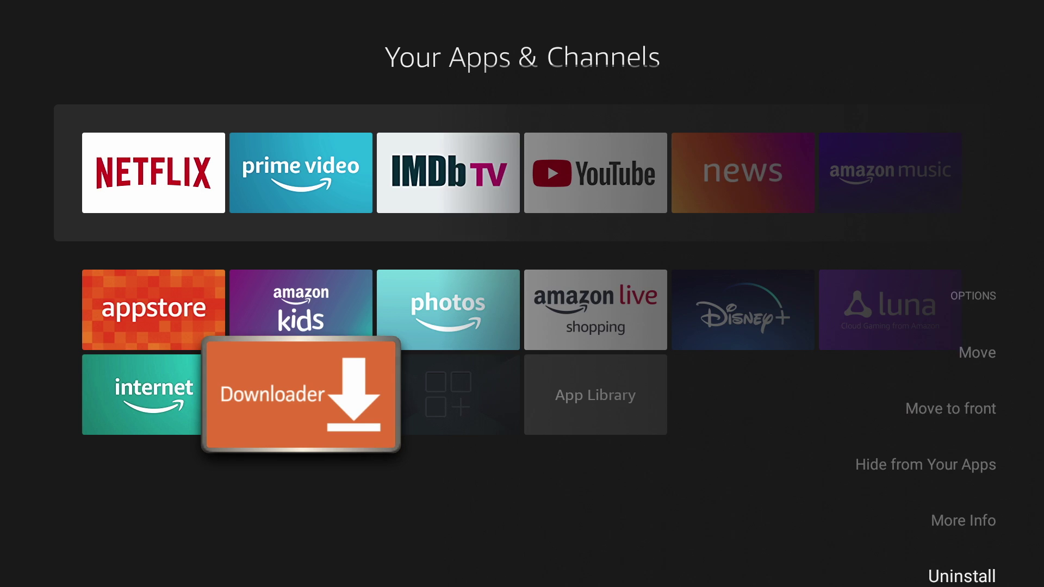
{"action": "key", "text": "Right"}
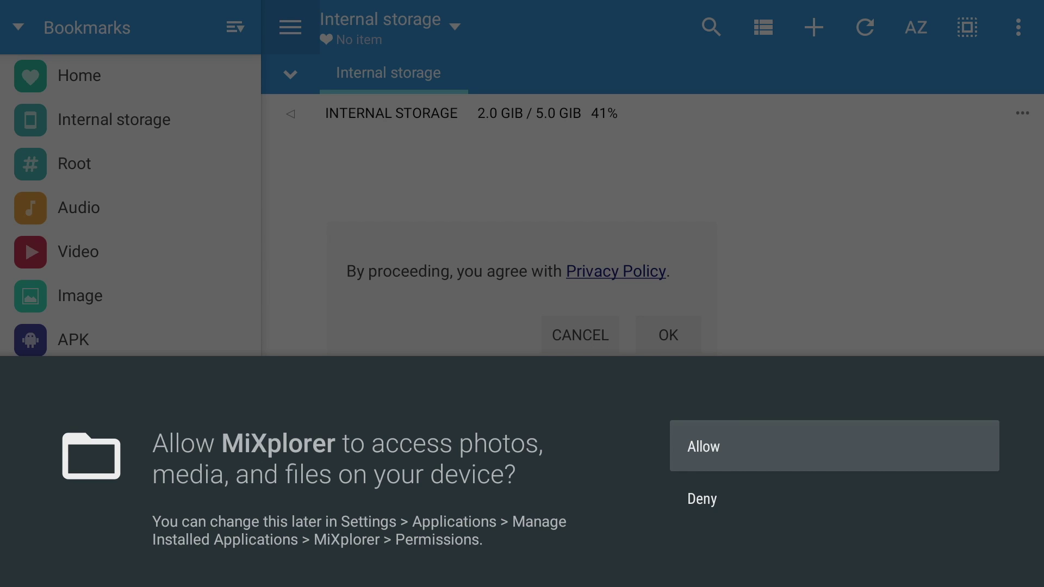
Allow MiXplorer file access and accept its privacy policy.
{"action": "key", "text": "Return"}
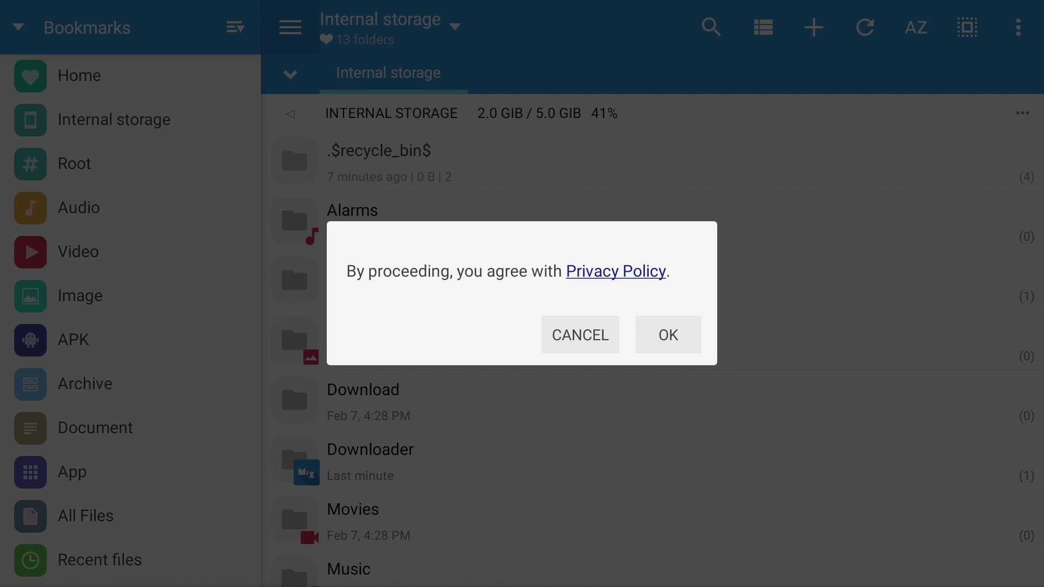
{"action": "key", "text": "Tab"}
{"action": "key", "text": "Tab"}
{"action": "key", "text": "Tab"}
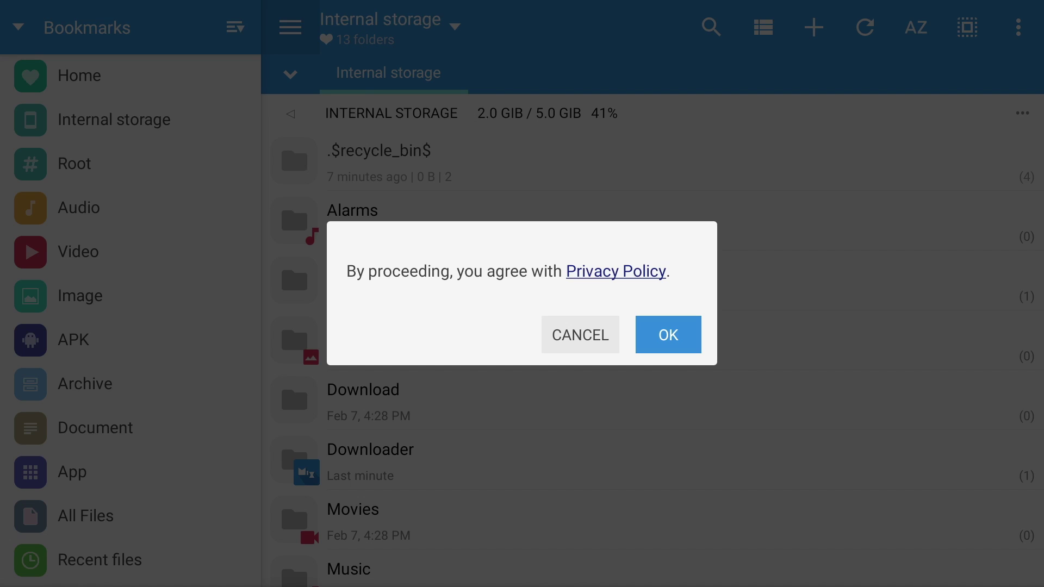
{"action": "key", "text": "Return"}
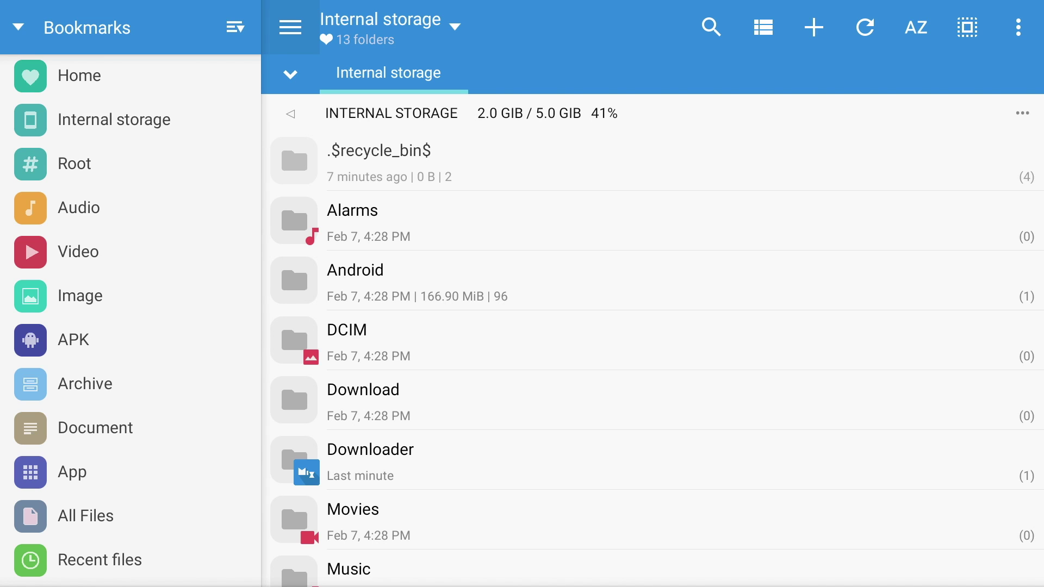
Open the Downloader folder in internal storage and highlight the MiXplorer APK.
{"action": "key", "text": "Tab"}
{"action": "key", "text": "Tab"}
{"action": "key", "text": "Tab"}
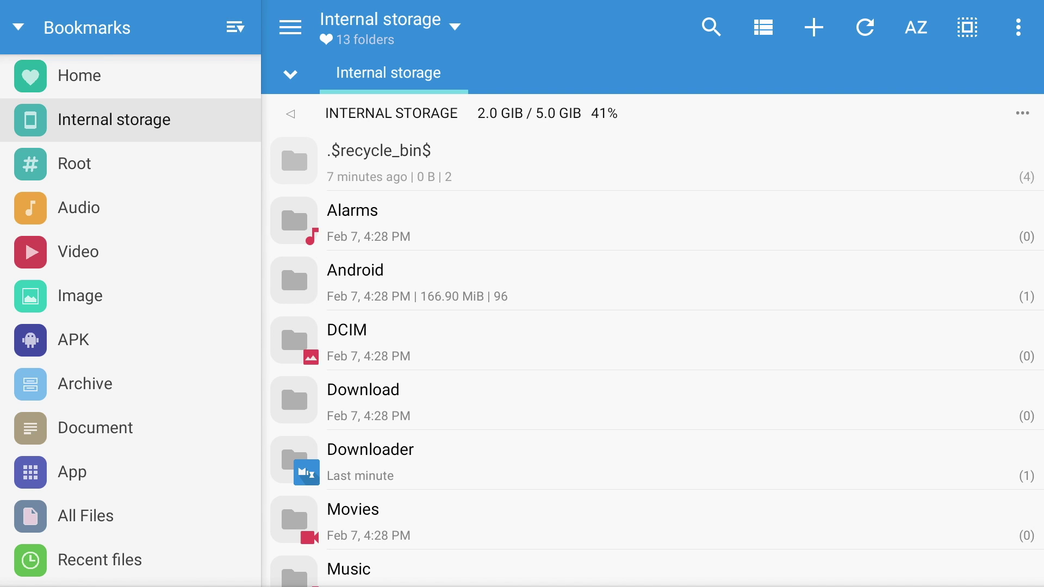
{"action": "key", "text": "Right"}
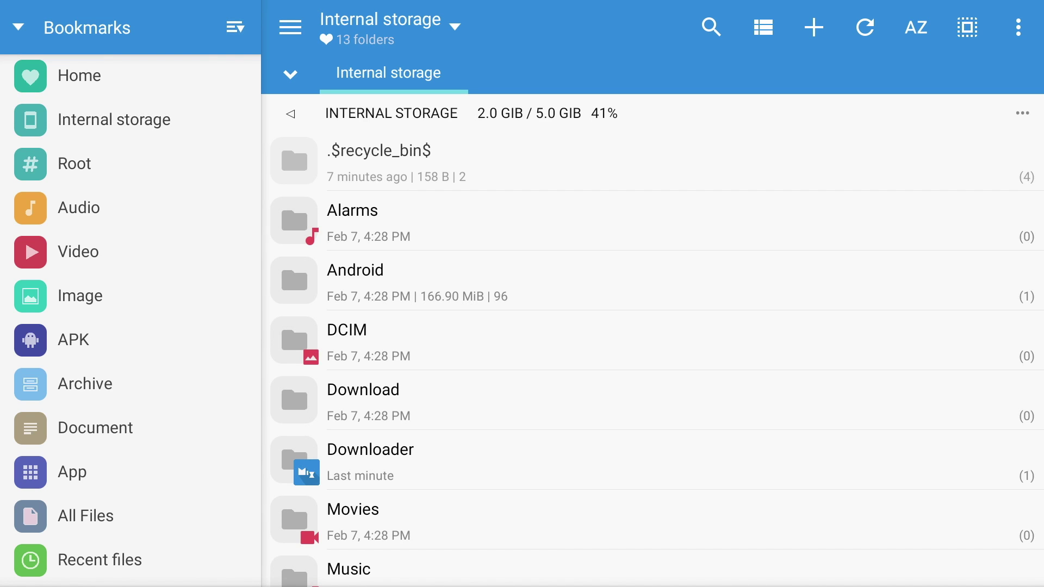
{"action": "key", "text": "Down"}
{"action": "key", "text": "Down"}
{"action": "key", "text": "Down"}
{"action": "key", "text": "Right"}
{"action": "key", "text": "Down"}
{"action": "key", "text": "Down"}
{"action": "key", "text": "Down"}
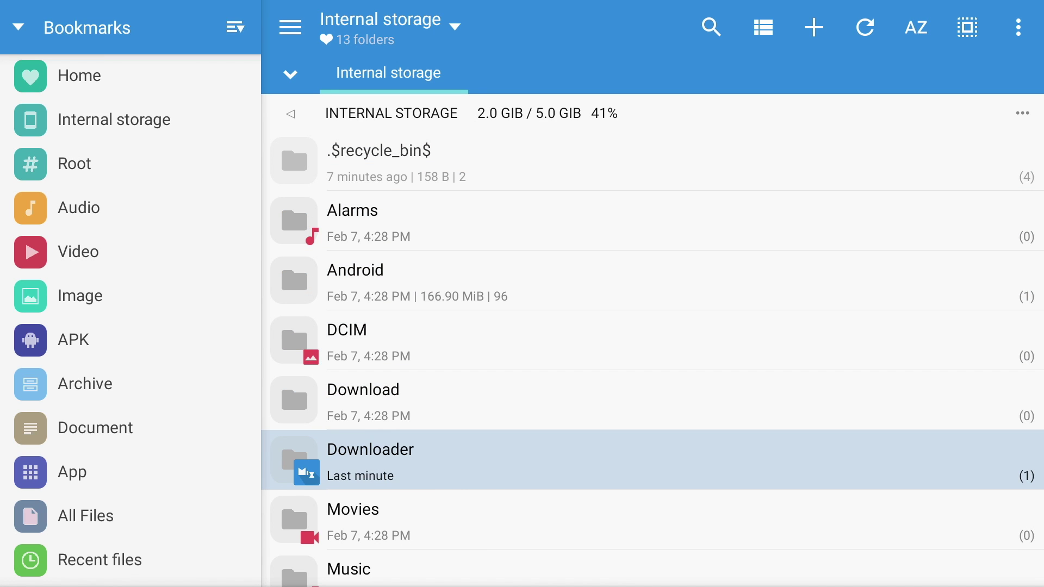
{"action": "key", "text": "Return"}
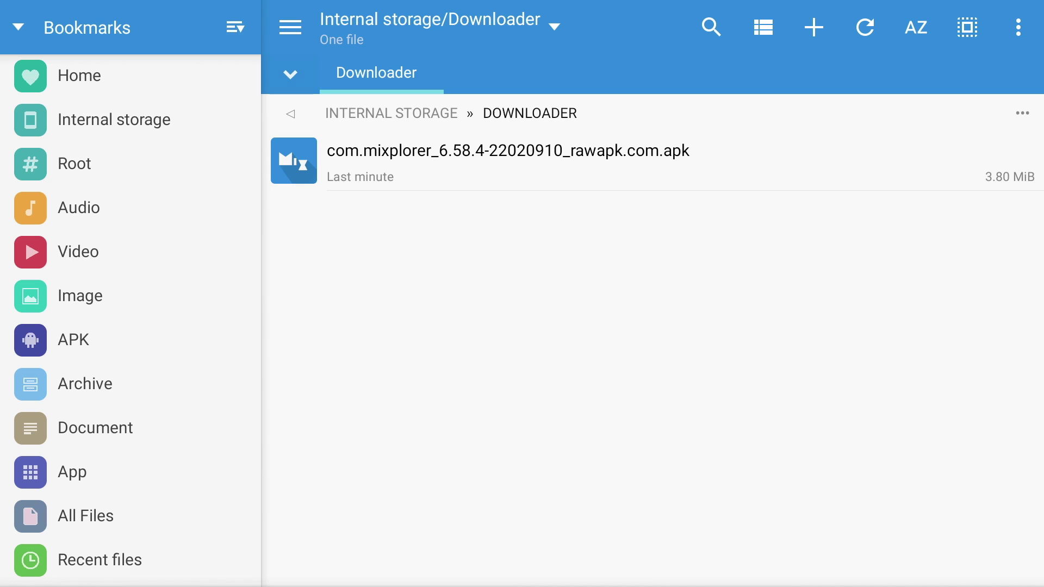
{"action": "key", "text": "Down"}
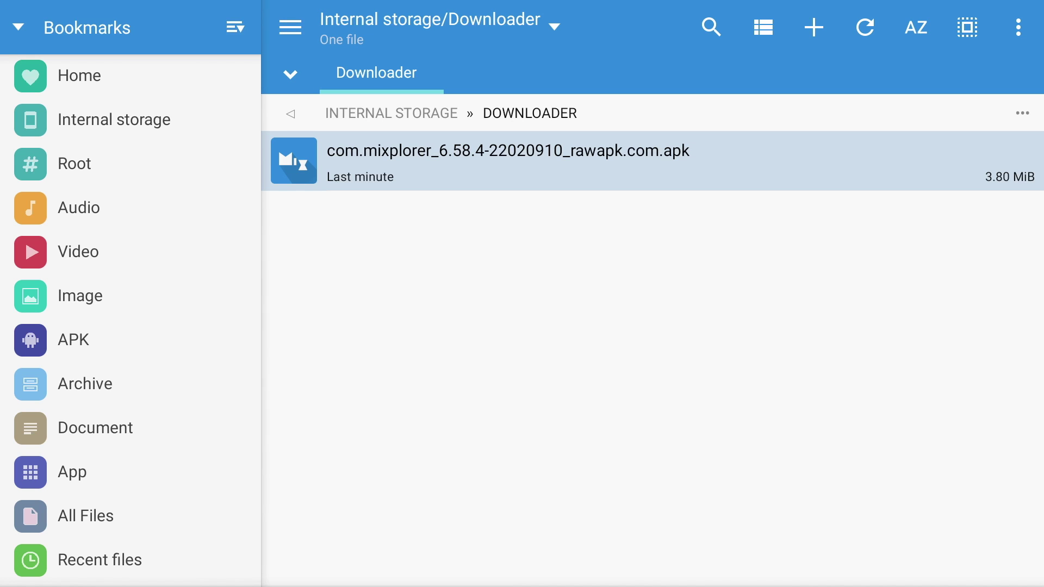
Open the APK with Package installer and turn MiXplorer ON under Install unknown apps.
{"action": "key", "text": "Return"}
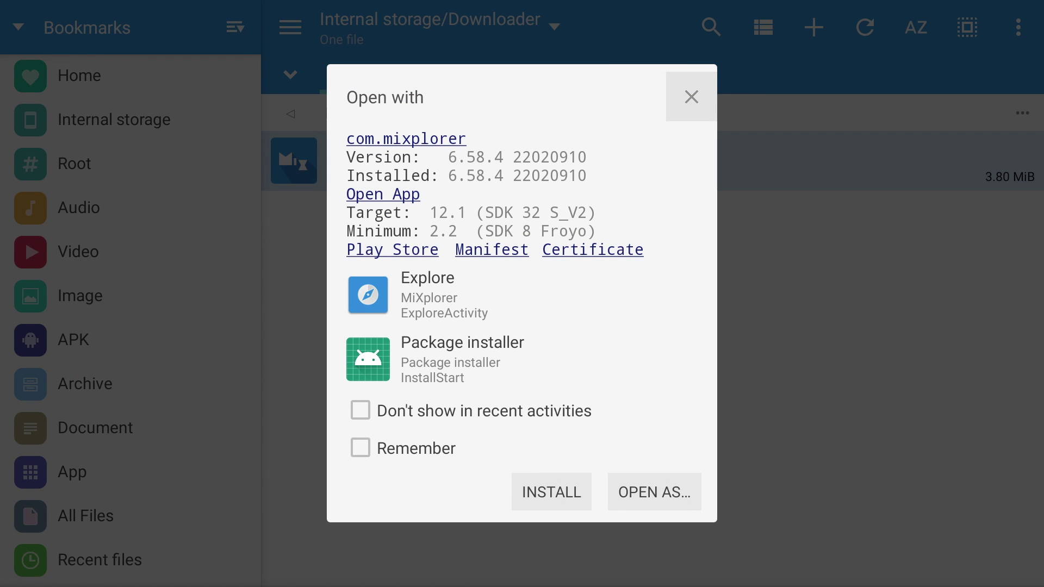
{"action": "key", "text": "Tab"}
{"action": "key", "text": "Tab"}
{"action": "key", "text": "Tab"}
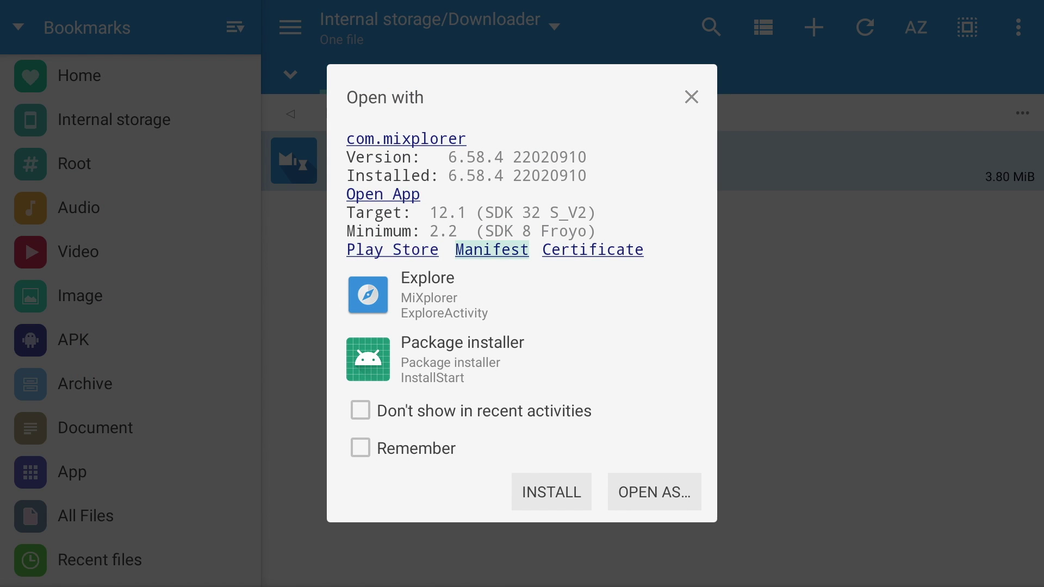
{"action": "key", "text": "Down"}
{"action": "key", "text": "Down"}
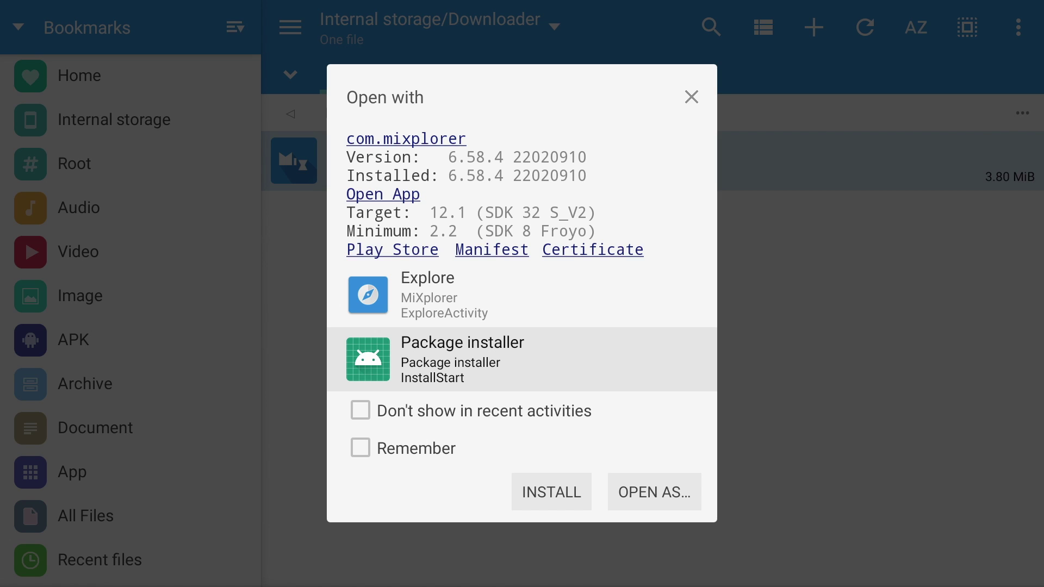
{"action": "key", "text": "Return"}
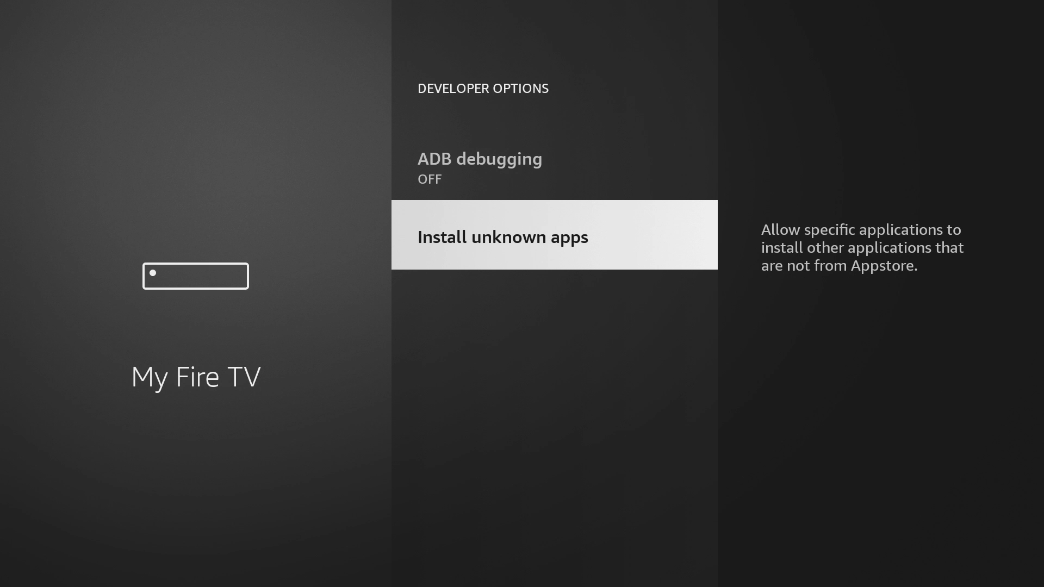
{"action": "key", "text": "Return"}
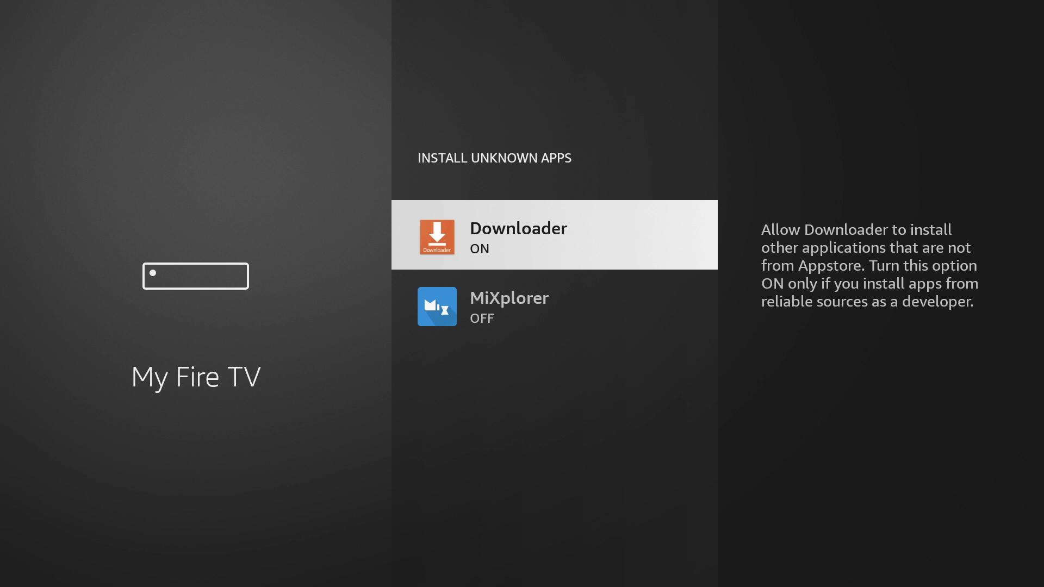
{"action": "key", "text": "Down"}
{"action": "key", "text": "Return"}
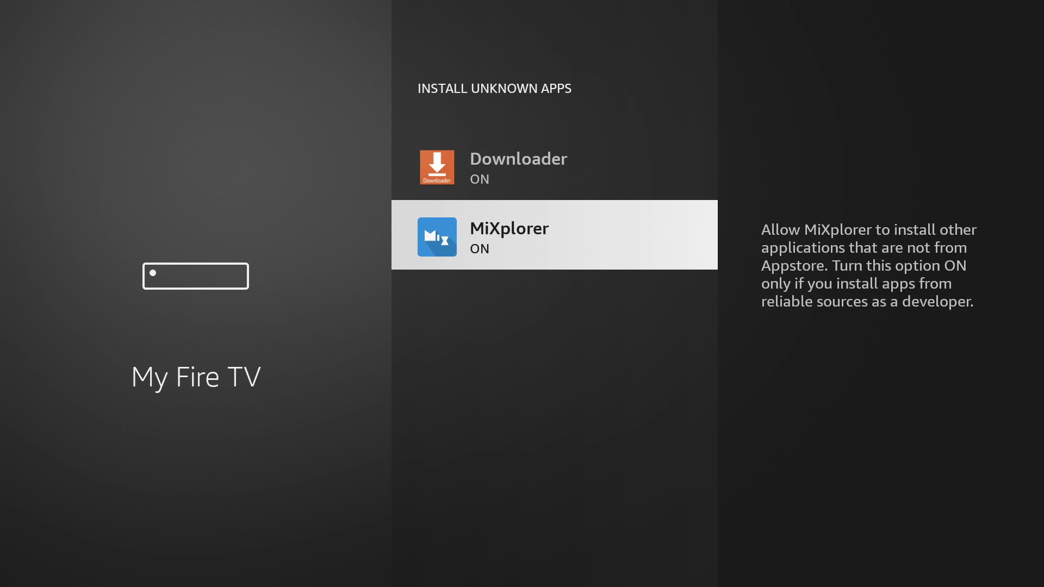
{"action": "key", "text": "Escape"}
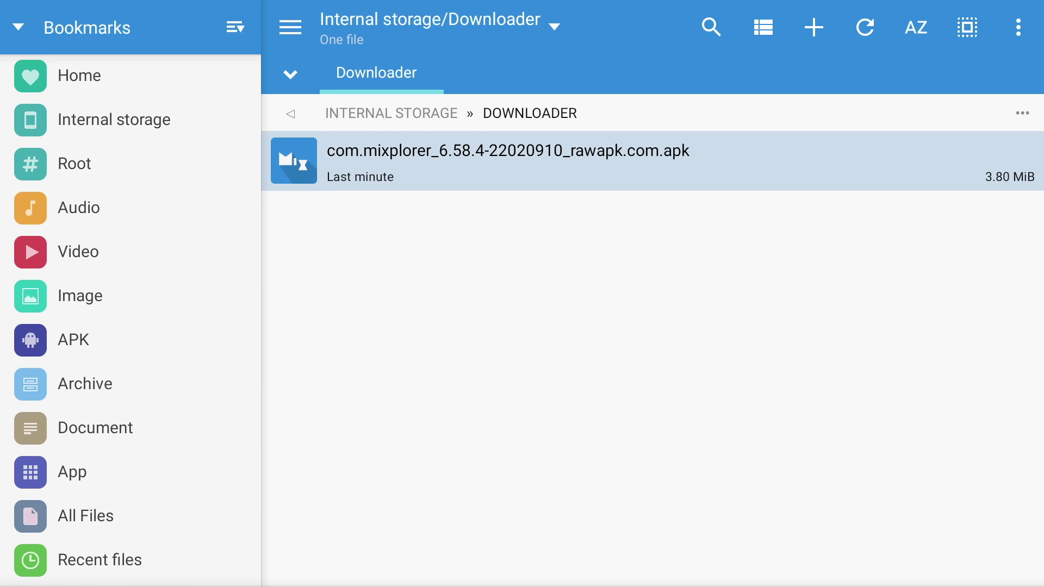
{"action": "key", "text": "Return"}
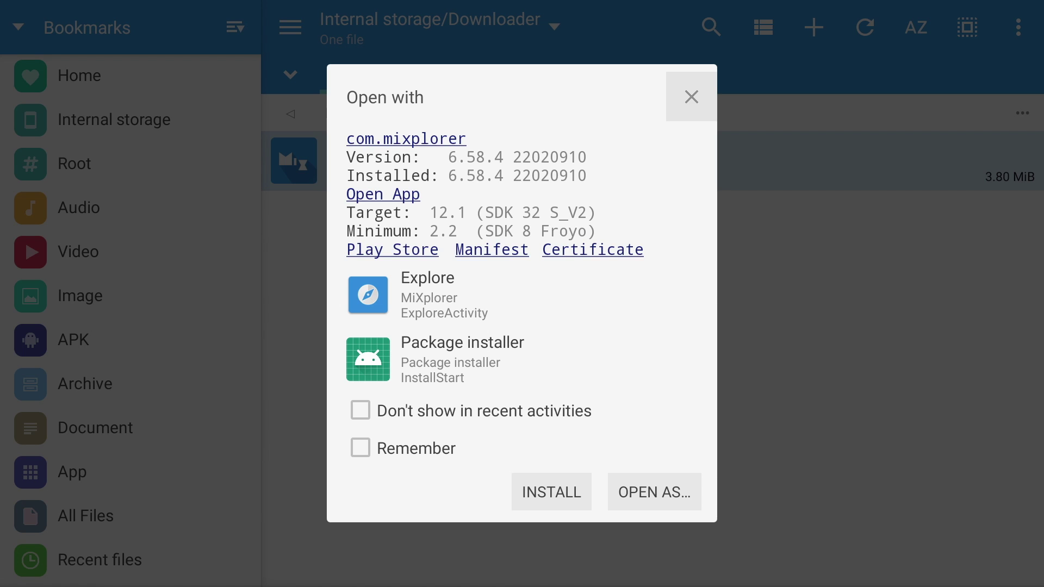
{"action": "key", "text": "Tab"}
{"action": "key", "text": "Tab"}
{"action": "key", "text": "Tab"}
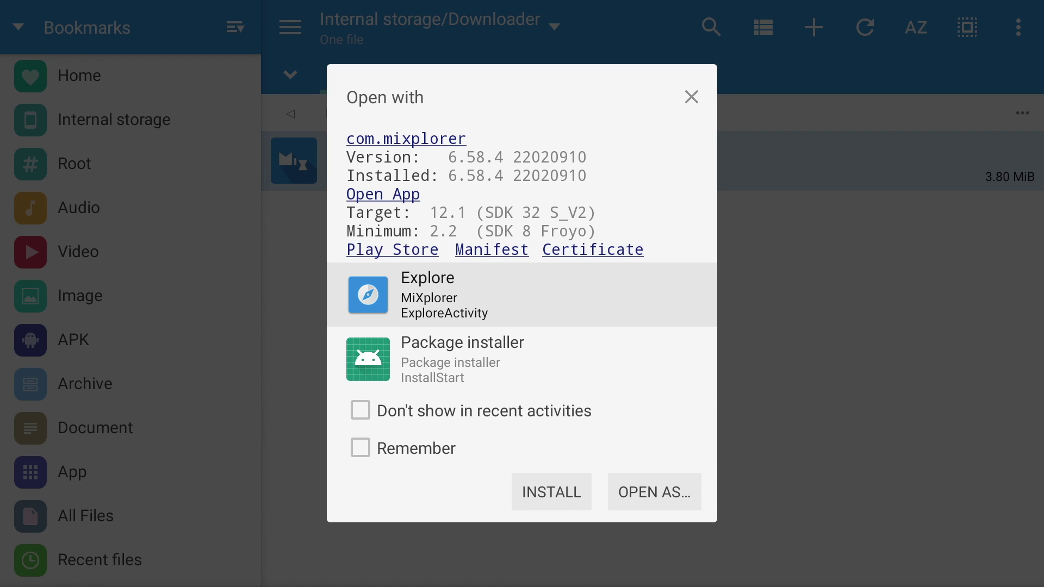
{"action": "key", "text": "Tab"}
{"action": "key", "text": "Return"}
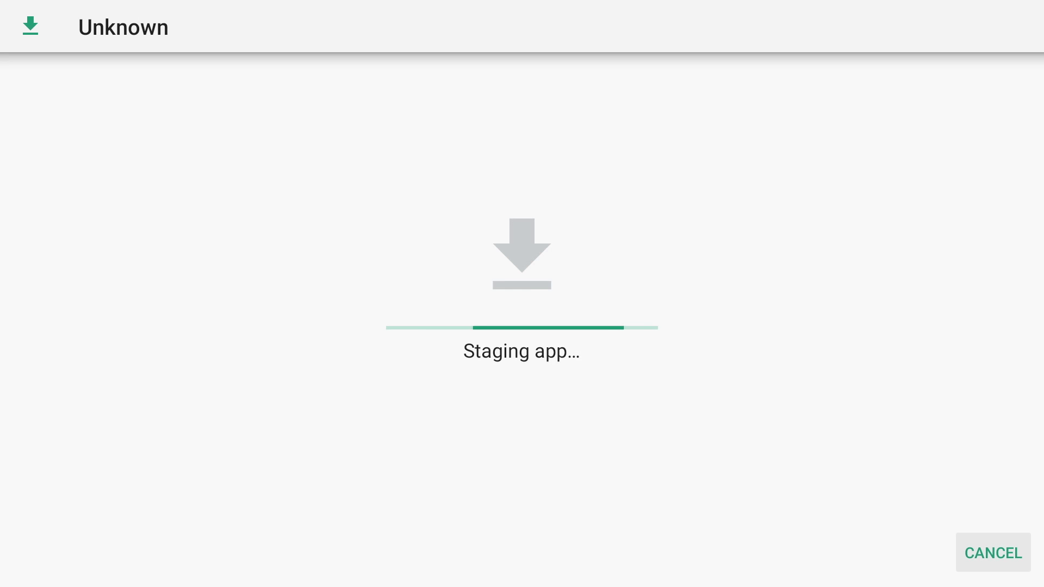
{"action": "key", "text": "Escape"}
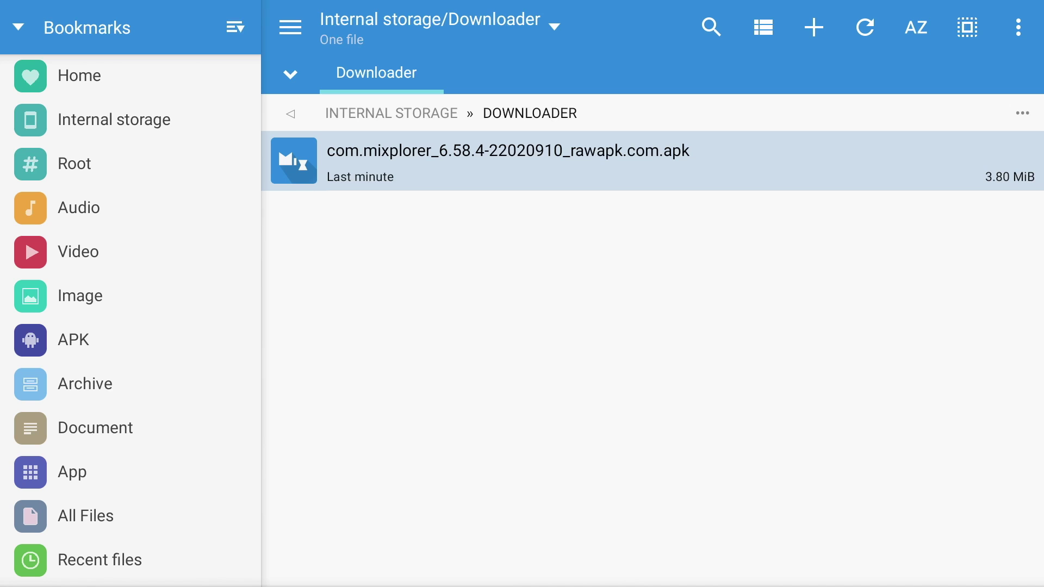
Select the MiXplorer APK, delete it with confirmation, and go back to Internal storage.
{"action": "key", "text": "ctrl+a"}
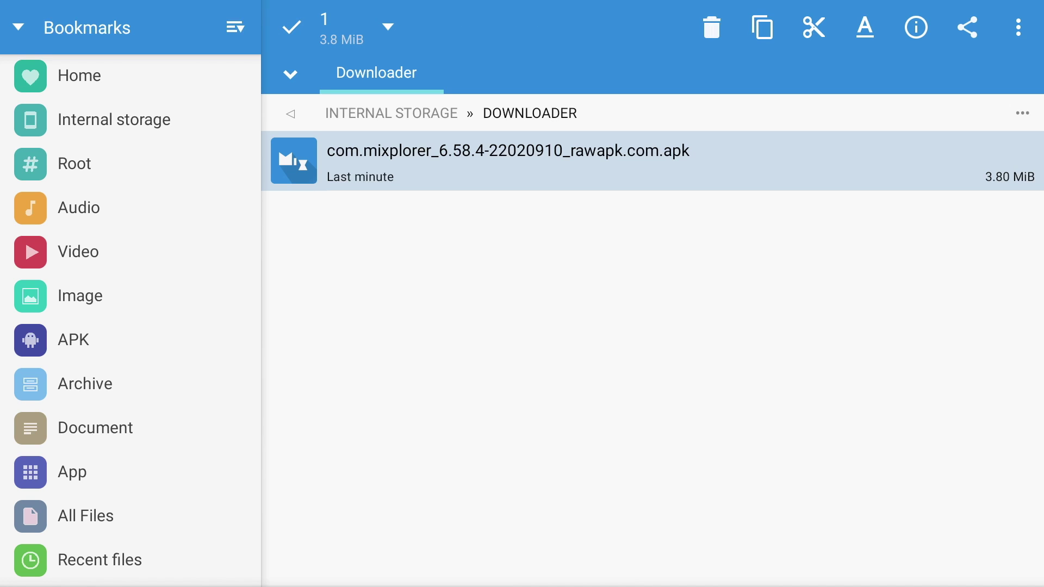
{"action": "key", "text": "Up"}
{"action": "key", "text": "Up"}
{"action": "key", "text": "Right"}
{"action": "key", "text": "Right"}
{"action": "key", "text": "Right"}
{"action": "key", "text": "Left"}
{"action": "key", "text": "Return"}
{"action": "key", "text": "Down"}
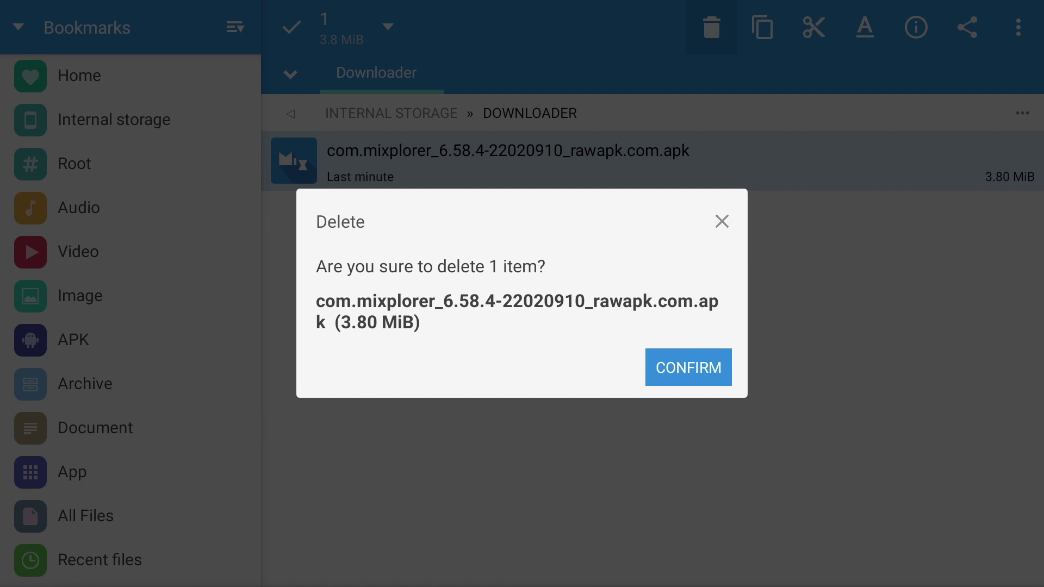
{"action": "key", "text": "Return"}
{"action": "key", "text": "Escape"}
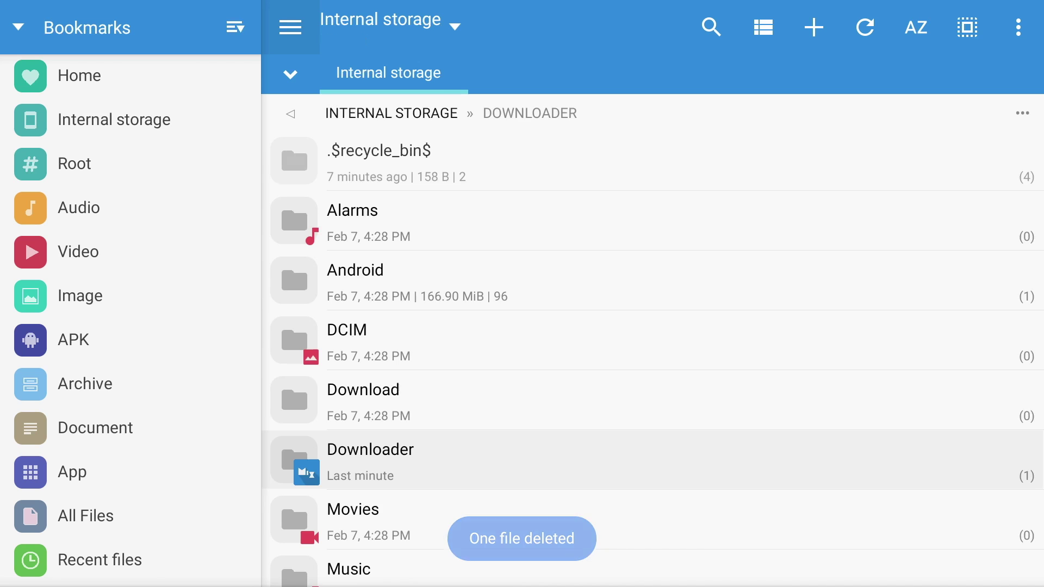
Open MiXplorer's App bookmark and browse the 216 APKs across MiXplorer, Downloader and Prime Video.
{"action": "key", "text": "Down"}
{"action": "key", "text": "Down"}
{"action": "key", "text": "Down"}
{"action": "key", "text": "Down"}
{"action": "key", "text": "Down"}
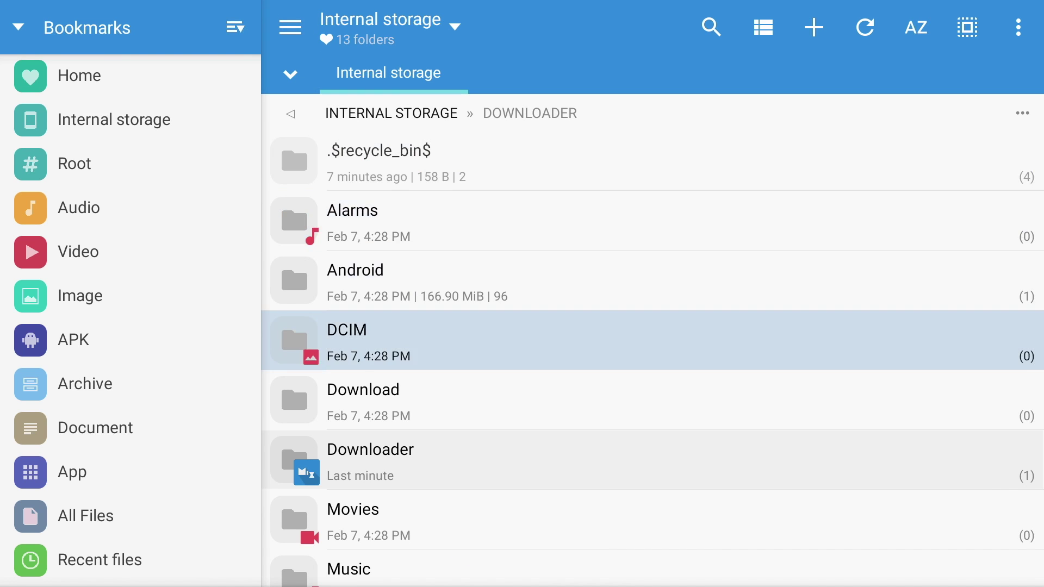
{"action": "left_click", "coordinate": [73, 472]}
{"action": "key", "text": "Right"}
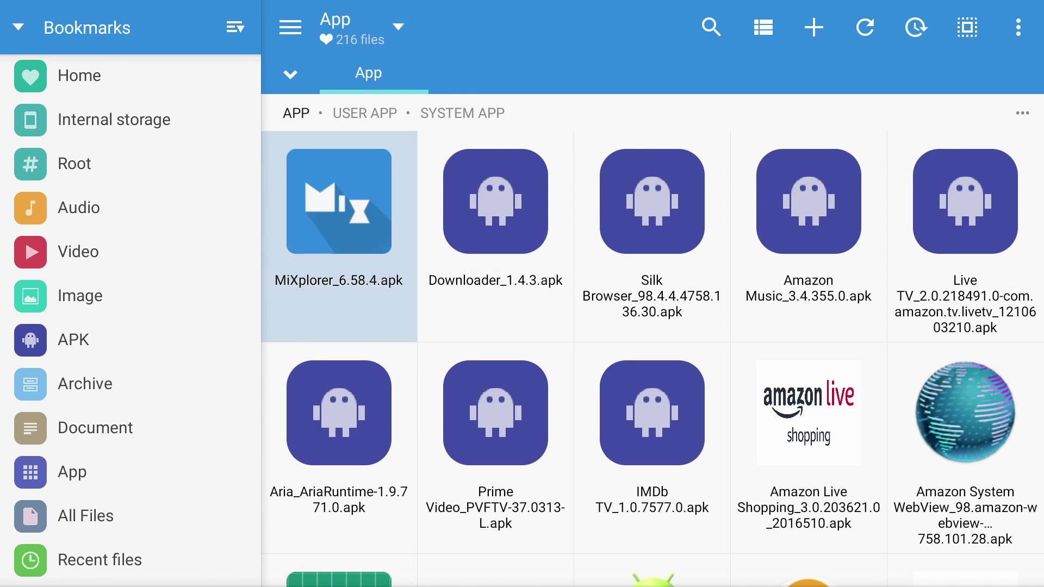
{"action": "key", "text": "Right"}
{"action": "key", "text": "Down"}
{"action": "key", "text": "Down"}
{"action": "key", "text": "Down"}
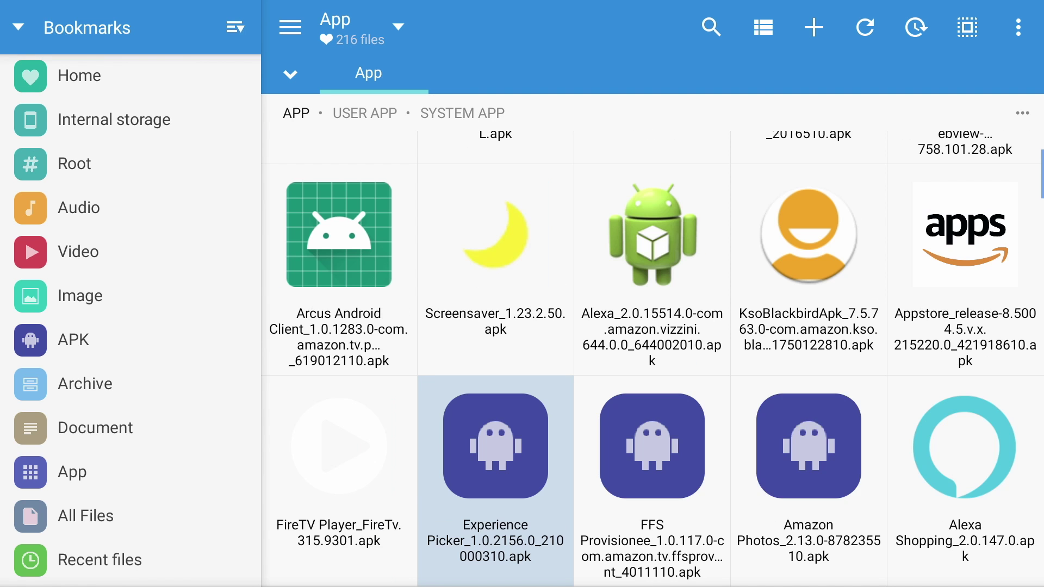
{"action": "key", "text": "Up"}
{"action": "key", "text": "Up"}
{"action": "key", "text": "Up"}
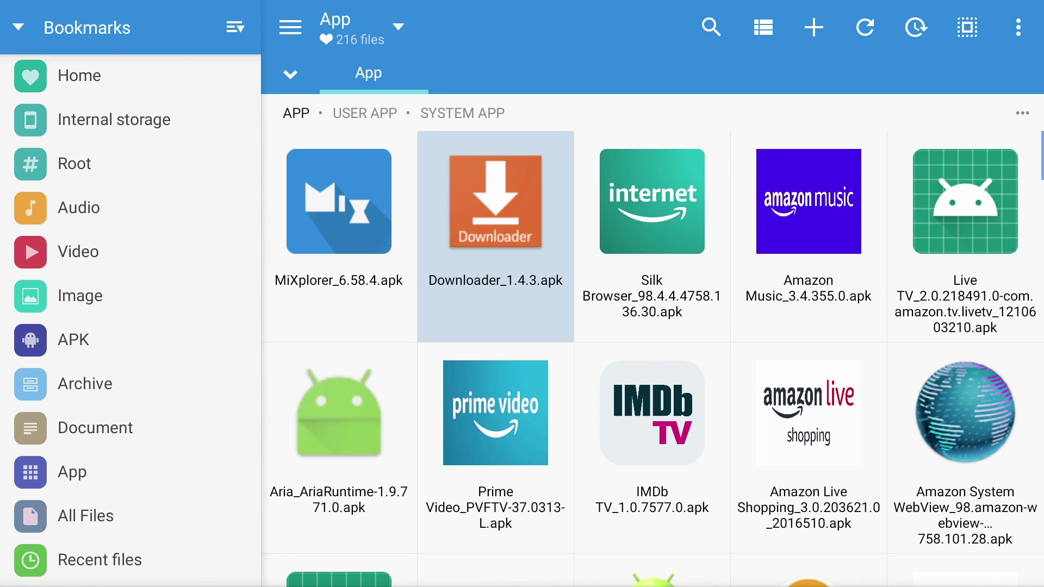
{"action": "key", "text": "Left"}
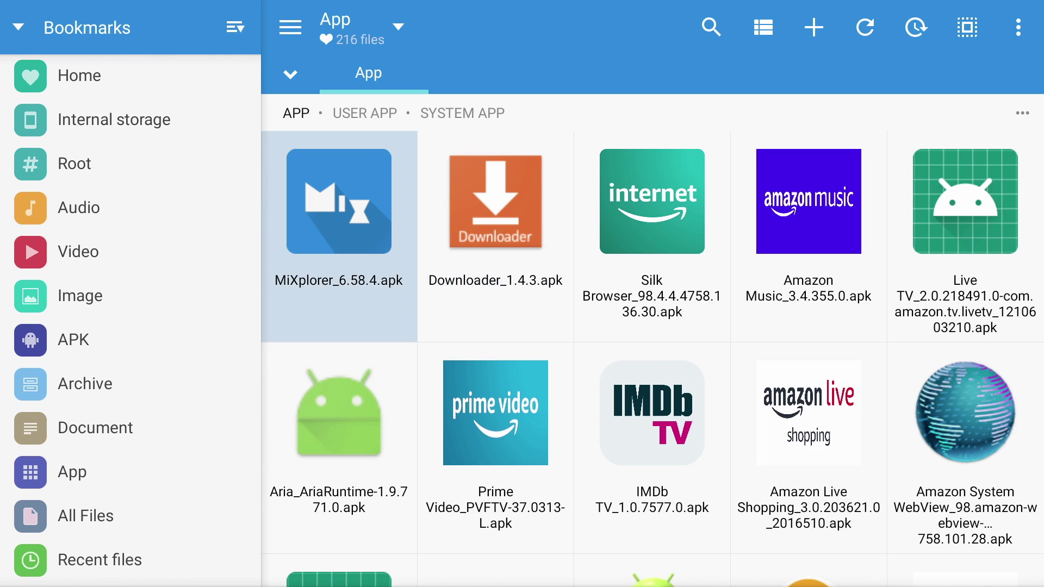
{"action": "key", "text": "Left"}
{"action": "key", "text": "Down"}
{"action": "key", "text": "Down"}
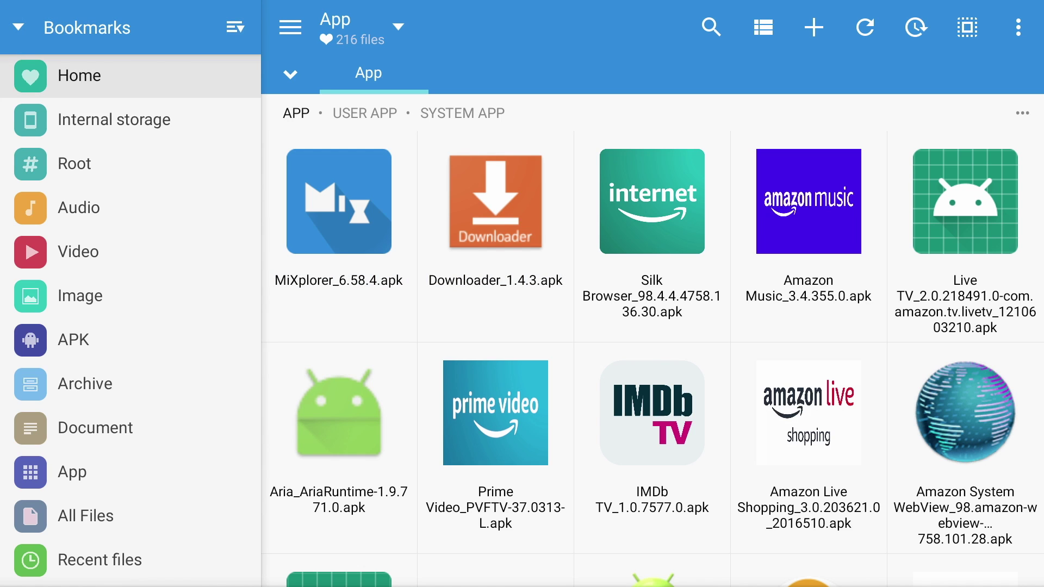